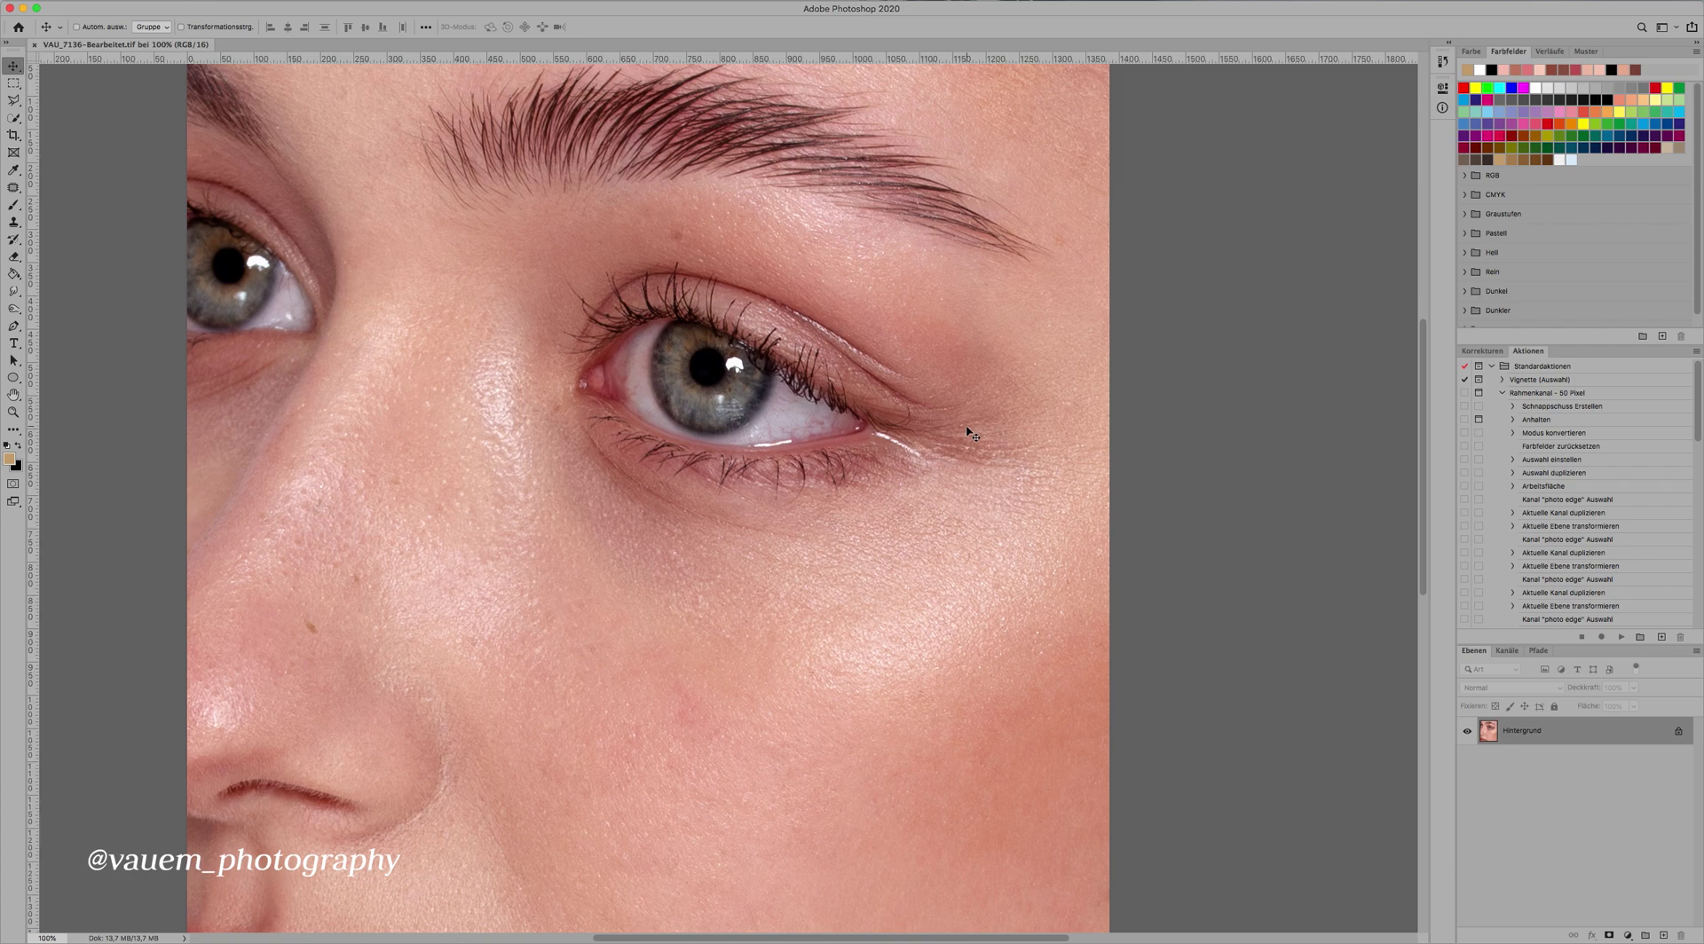
- Run the Frequency Separation action on the portrait
scroll(1515, 486, "down", 10)
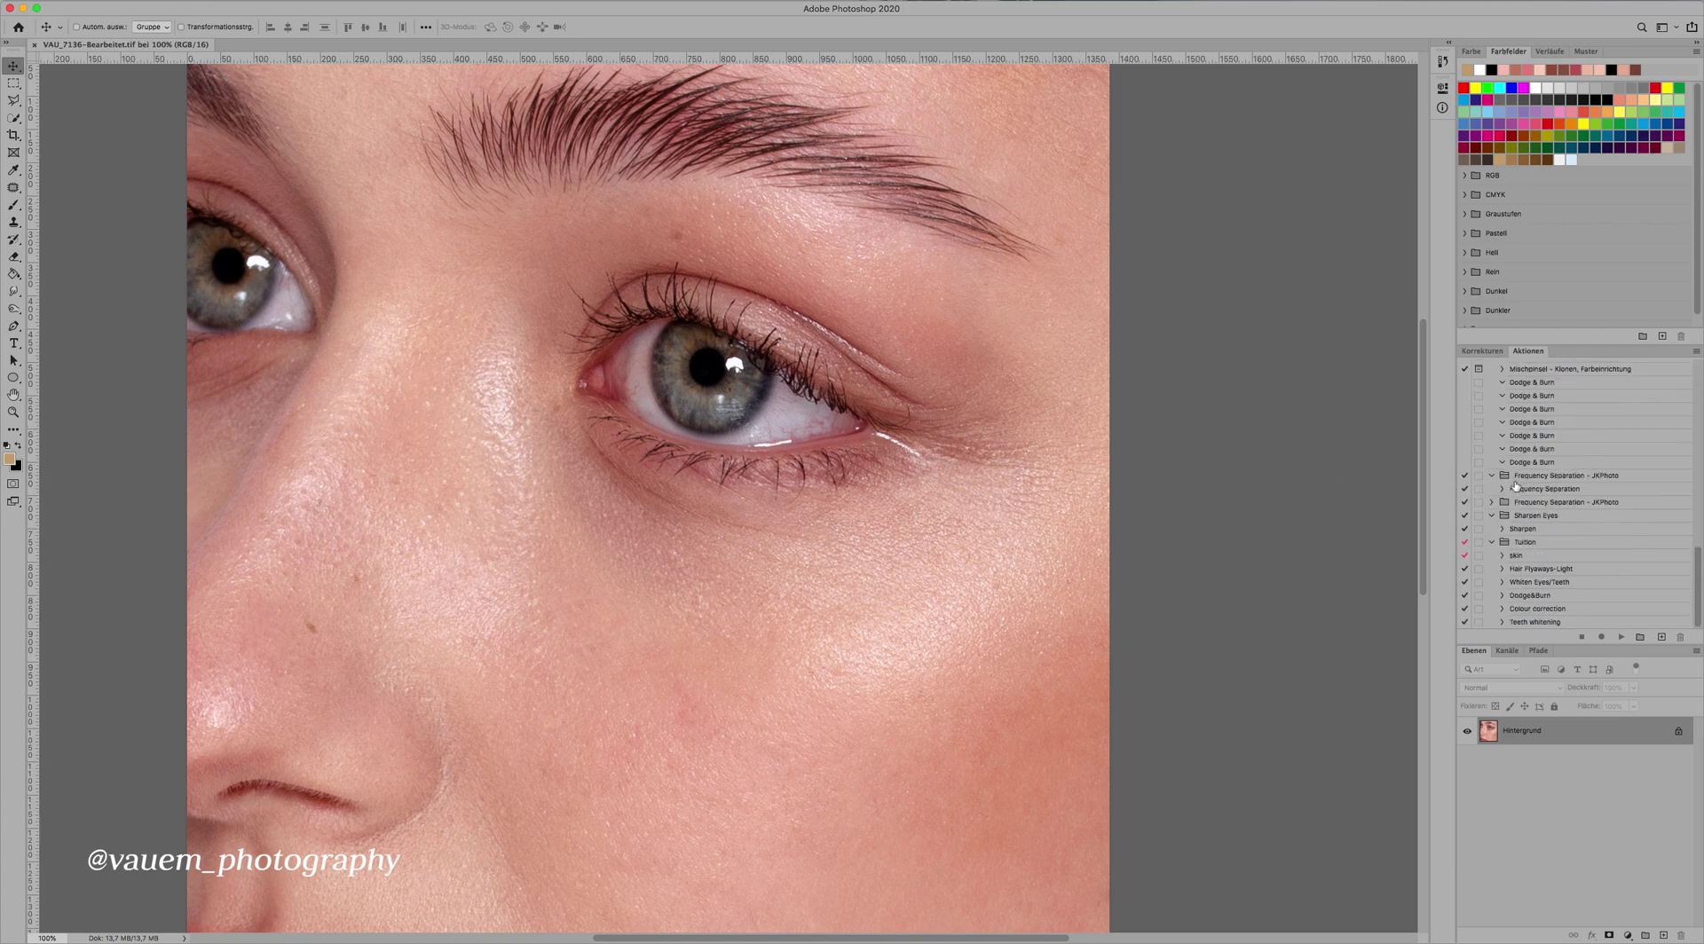
left_click(1541, 491)
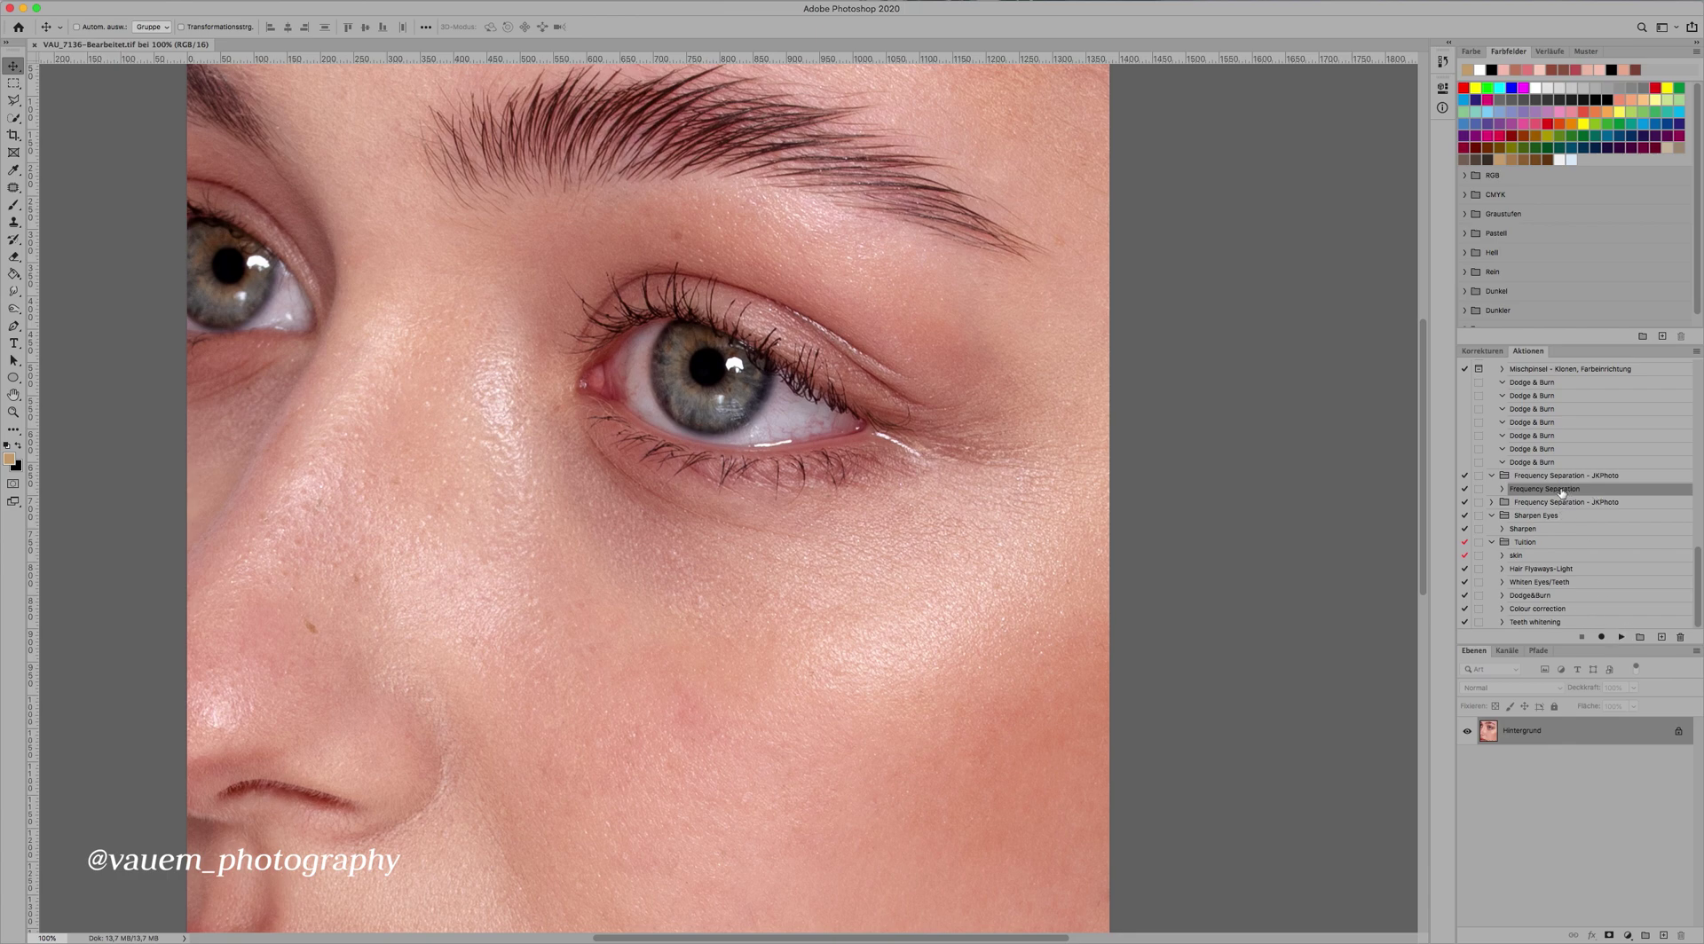
left_click(1620, 637)
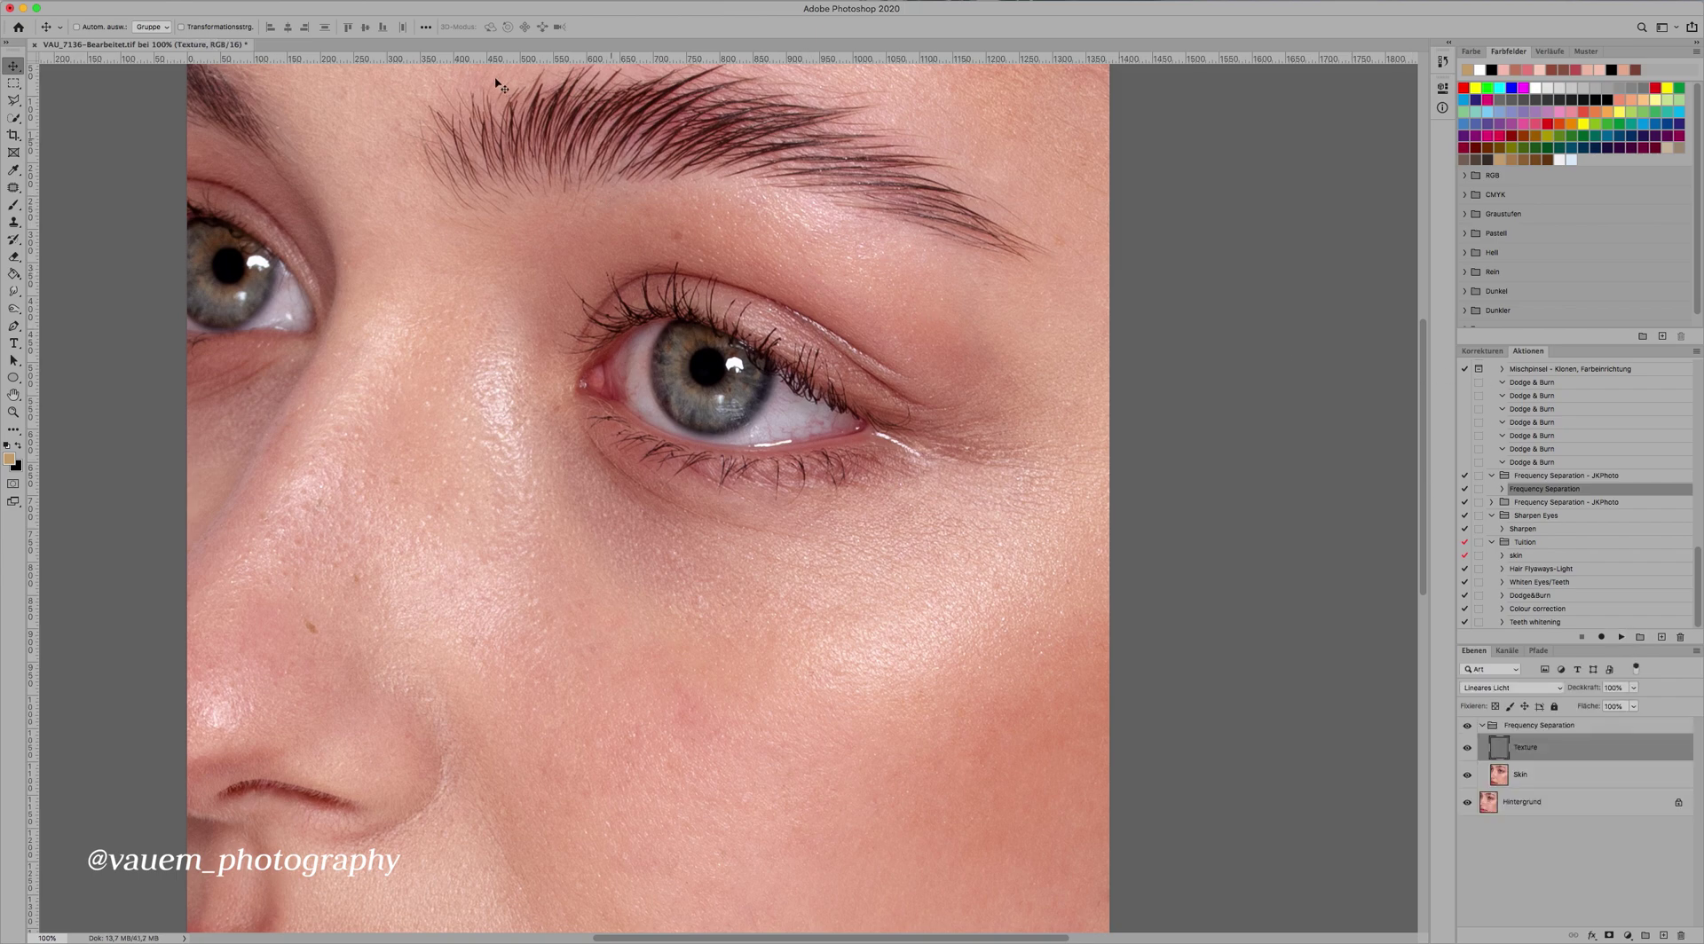
left_click(472, 2)
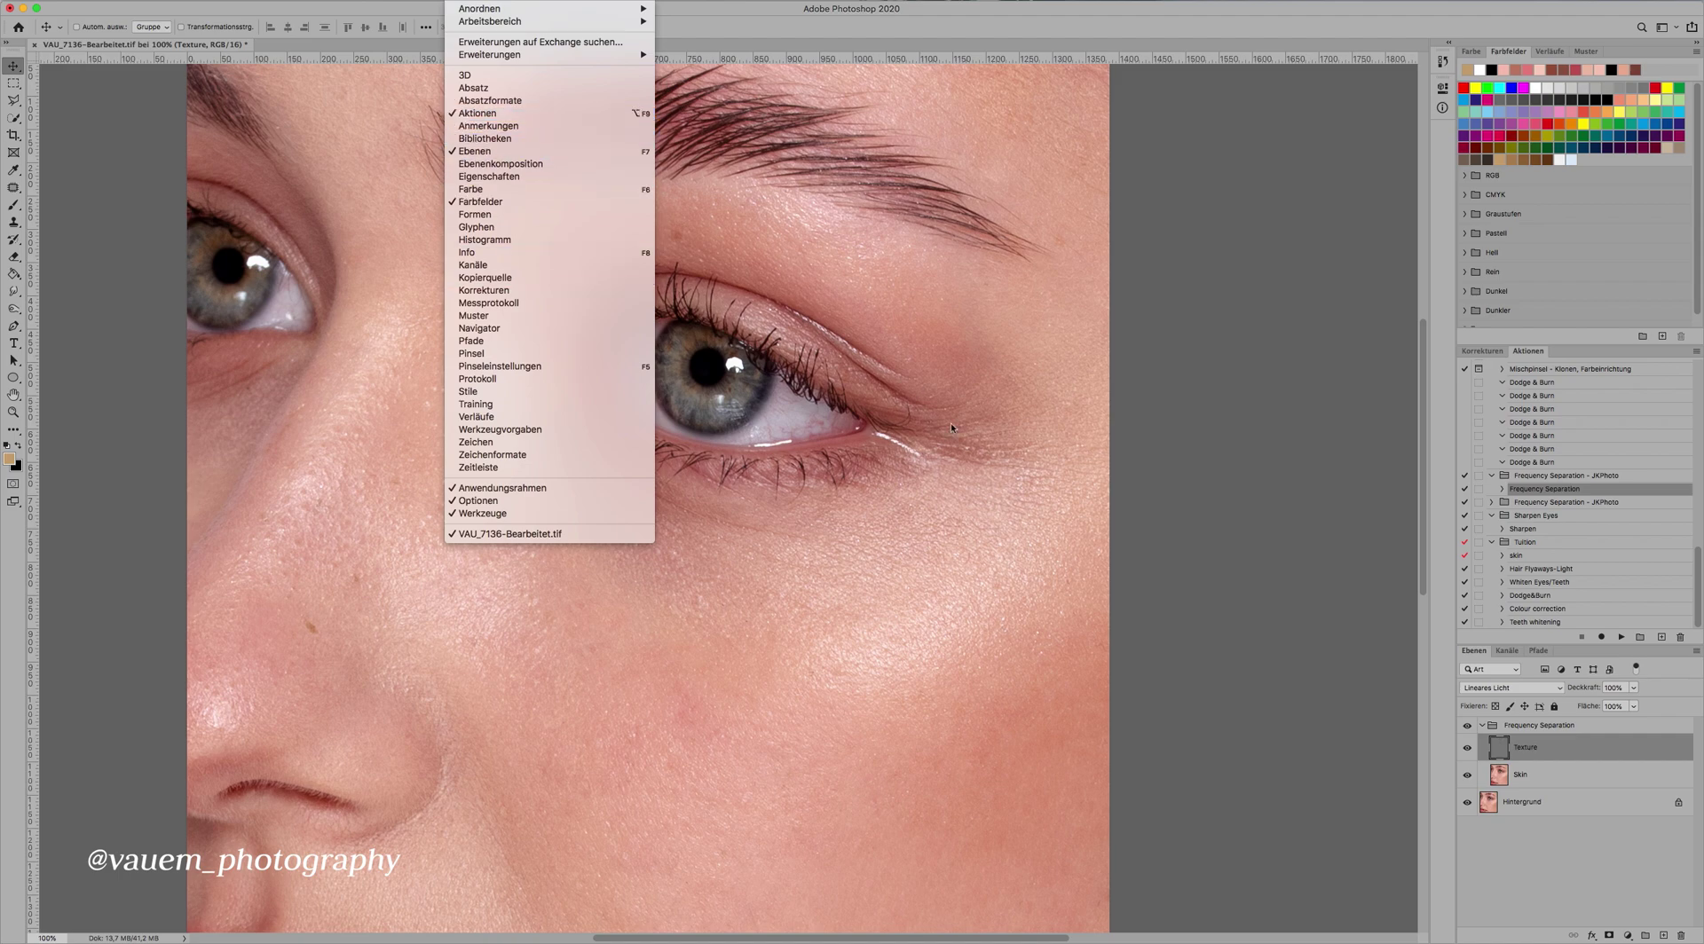
left_click(1161, 545)
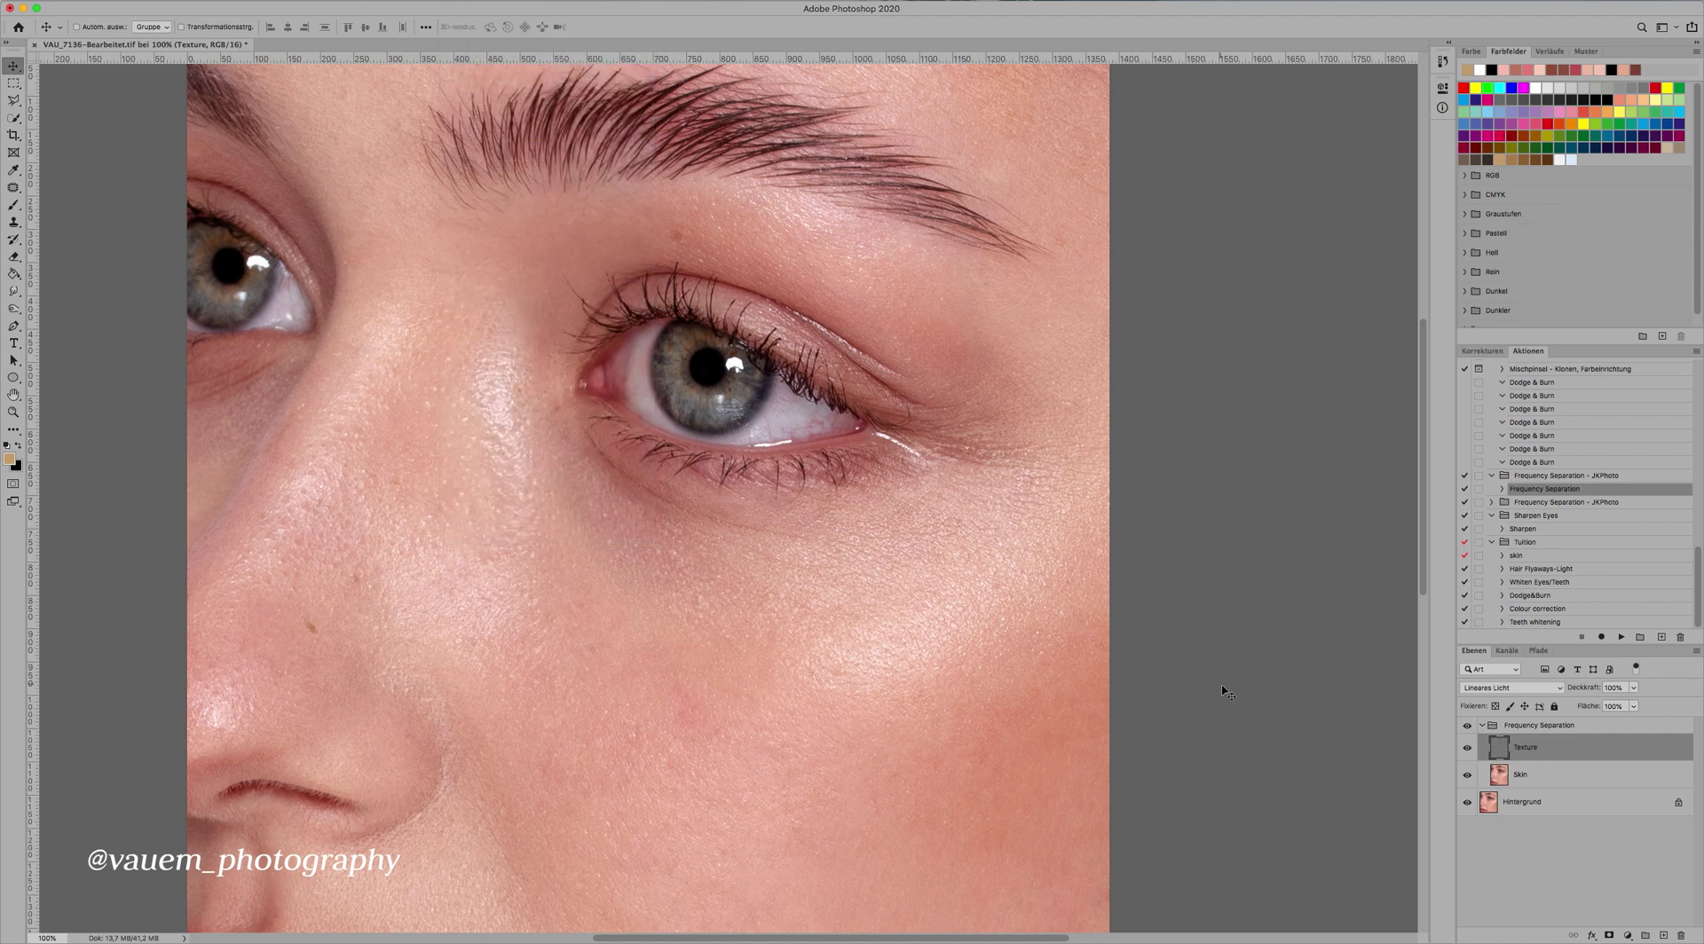
- Add an empty layer directly above the Skin layer and ready the Brush with default black at 100% opacity
left_click(1534, 777)
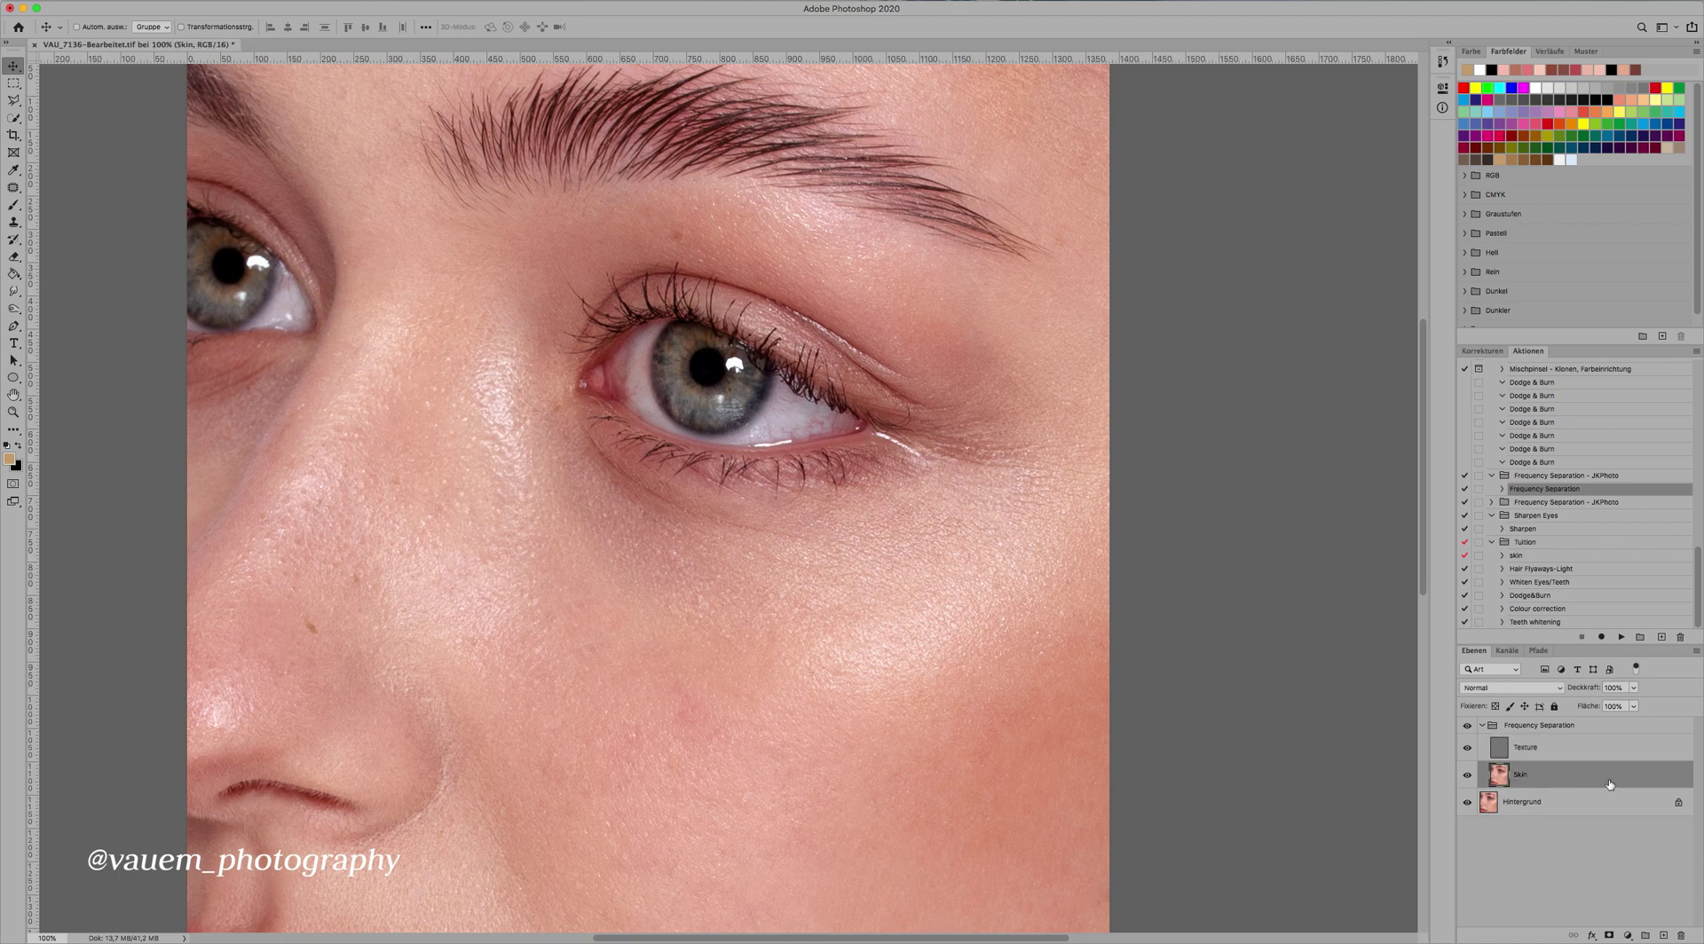
left_click(1665, 937)
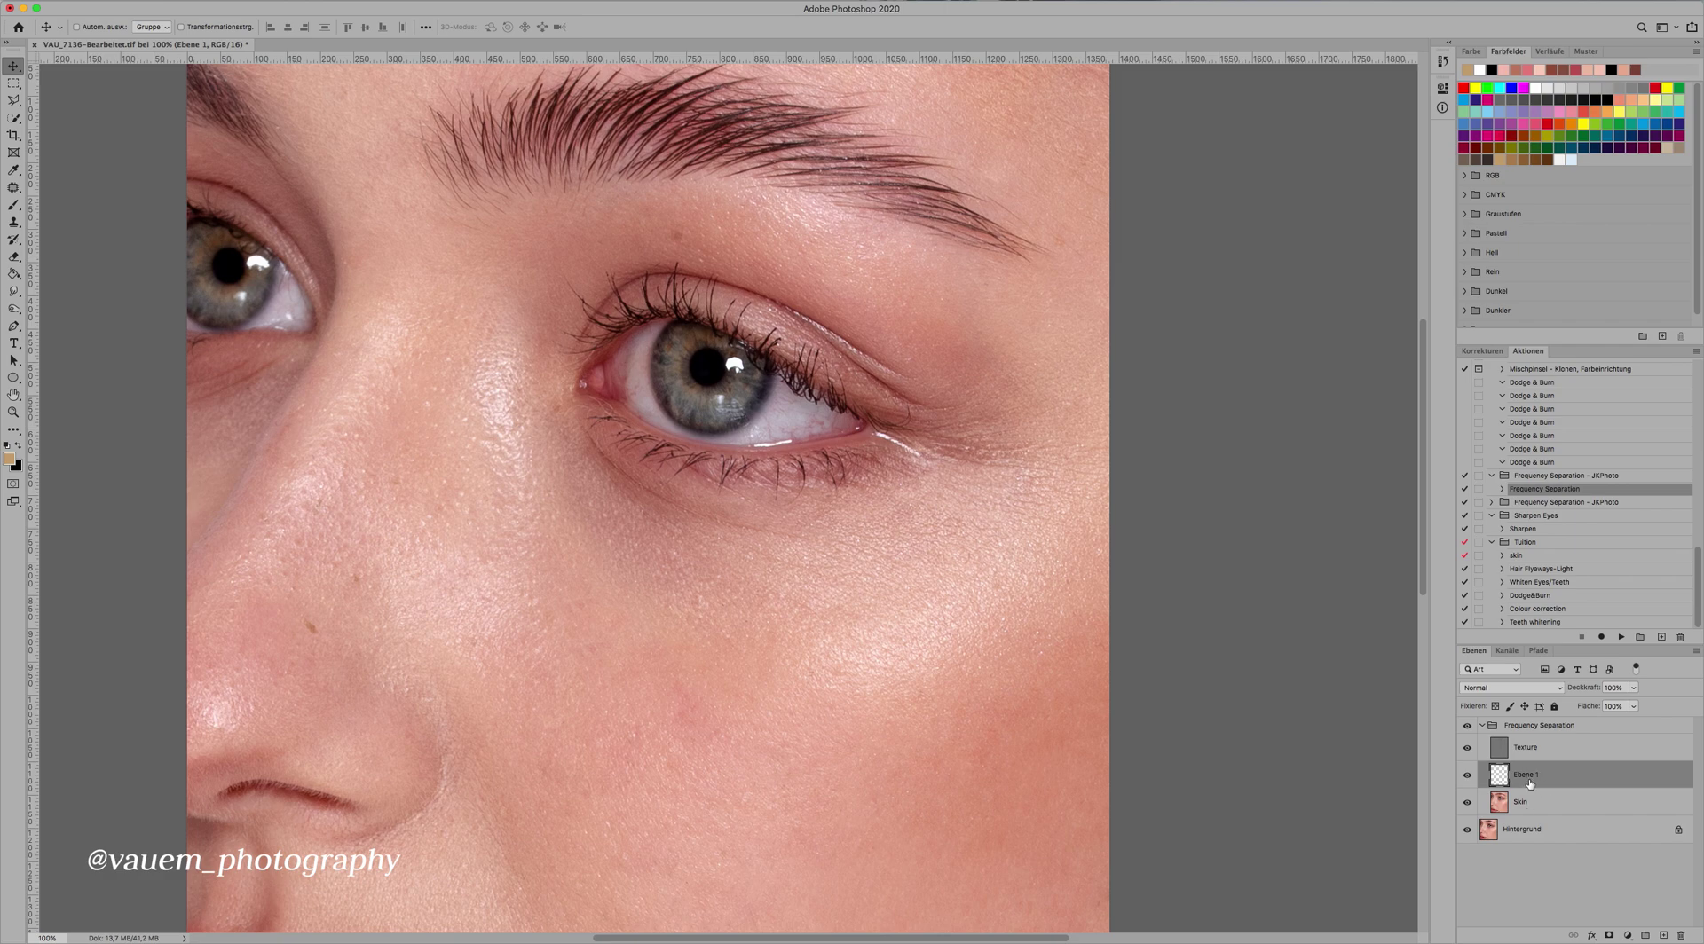
key("b")
key("d")
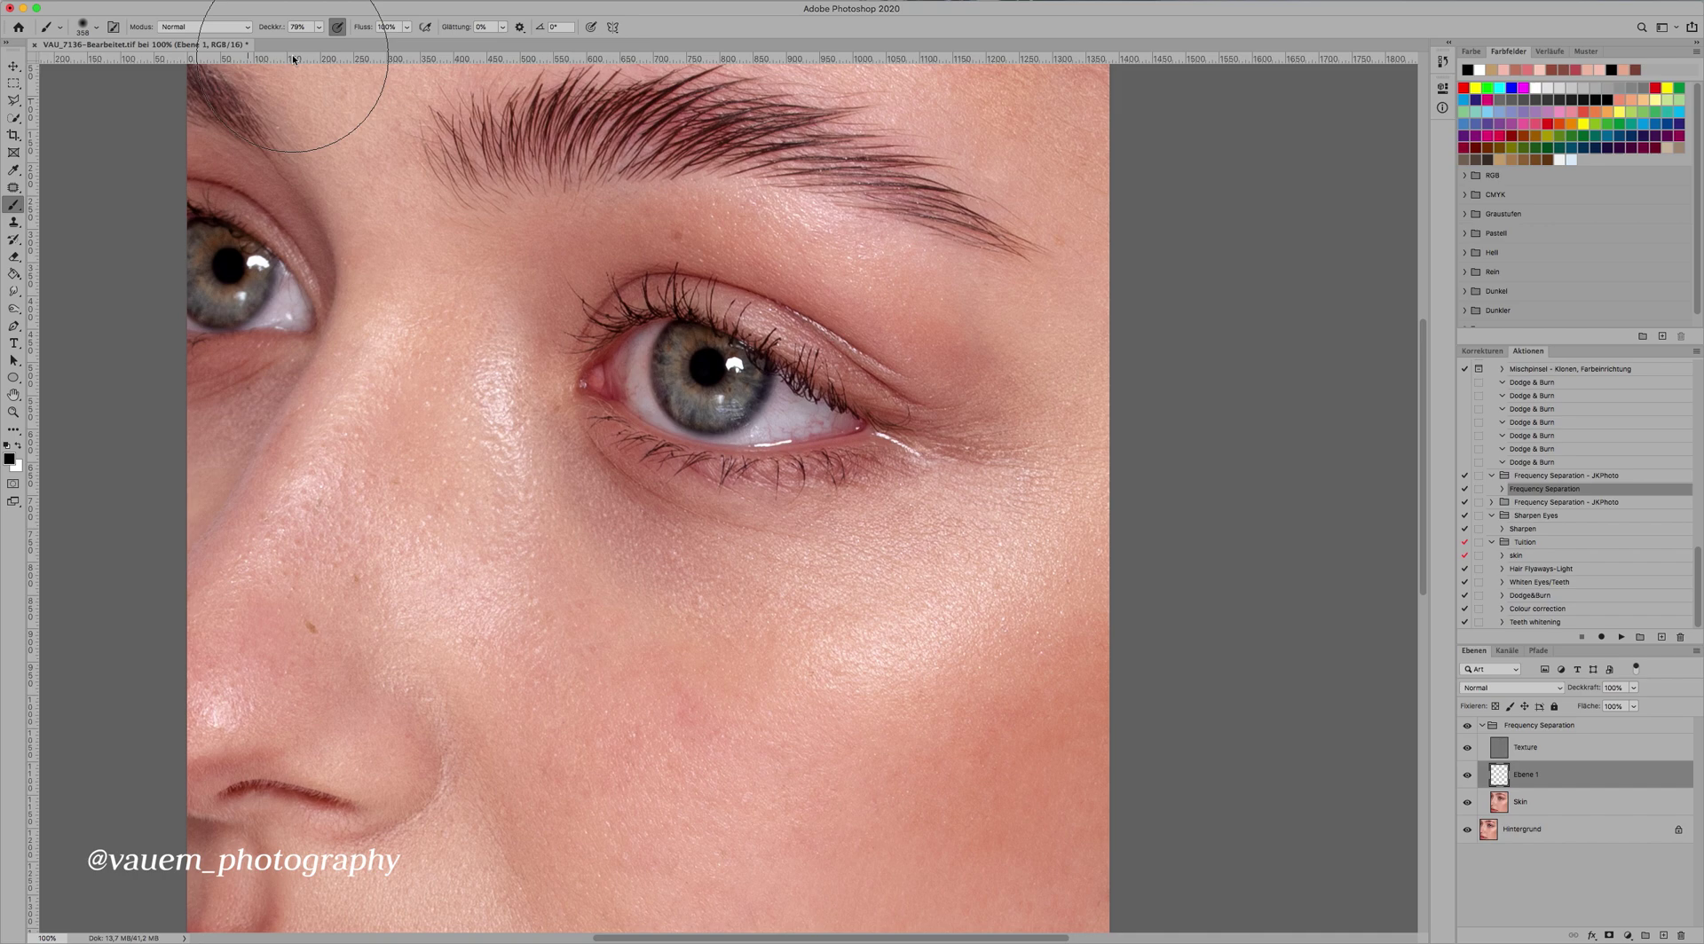
key("0")
- Paint a black eyeliner wing from the outer eye corner with a small brush at 87% opacity
key("super+plus")
left_click_drag(930, 505, 901, 513)
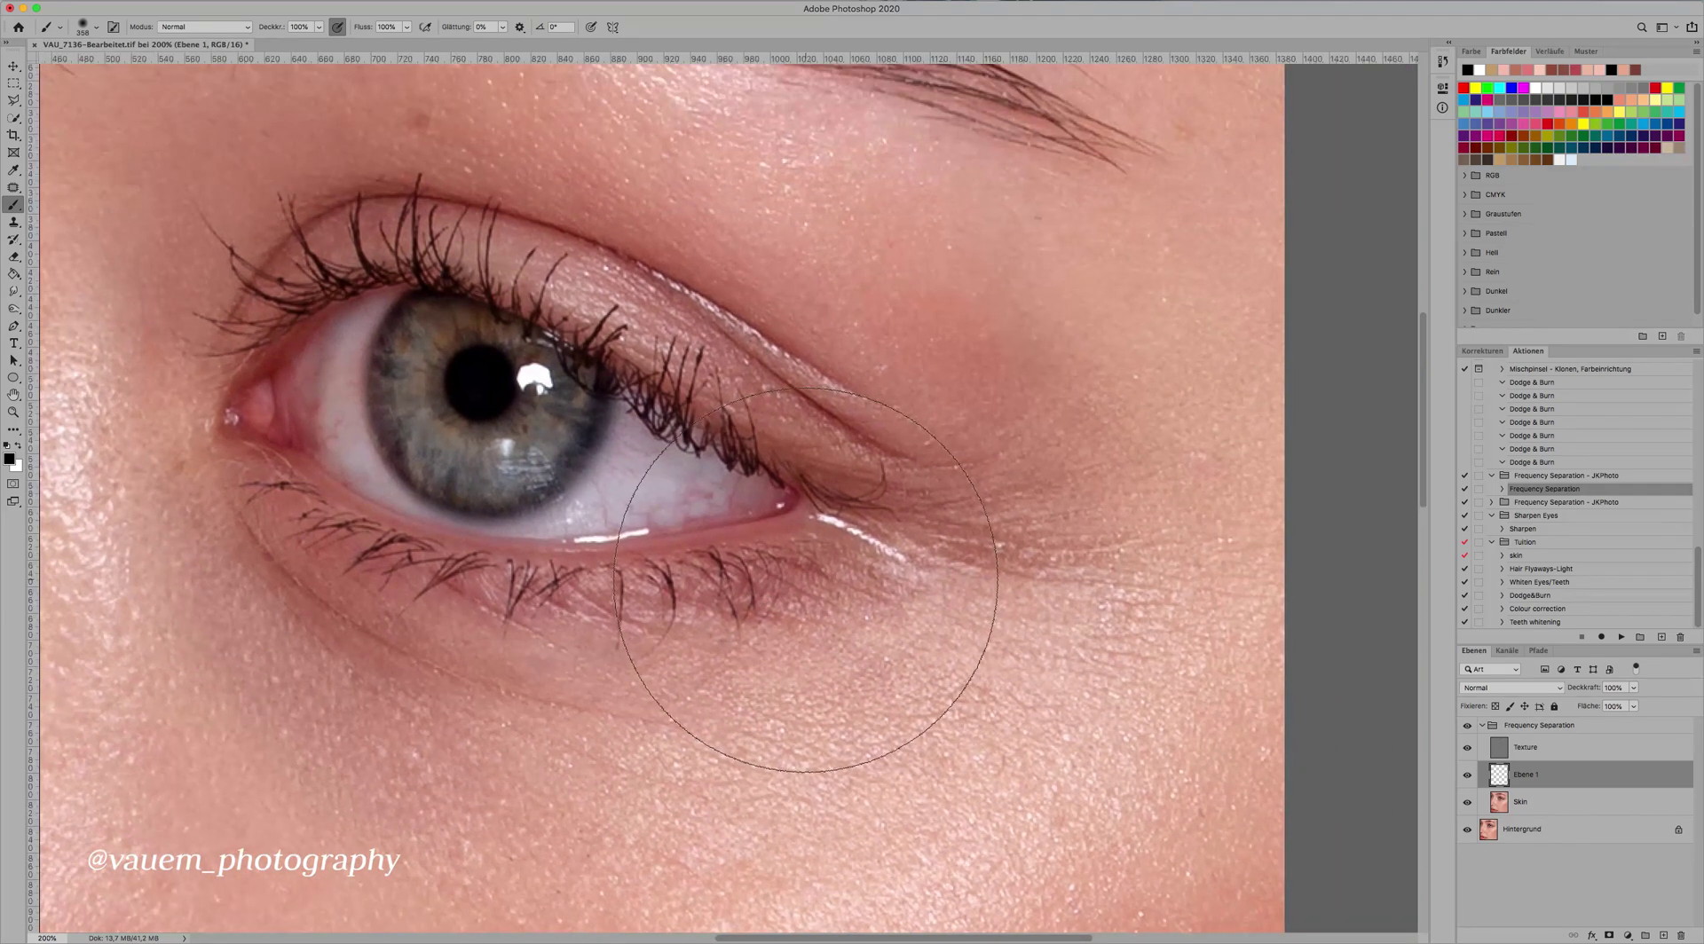
left_click_drag(1023, 451, 804, 470)
key("super+minus")
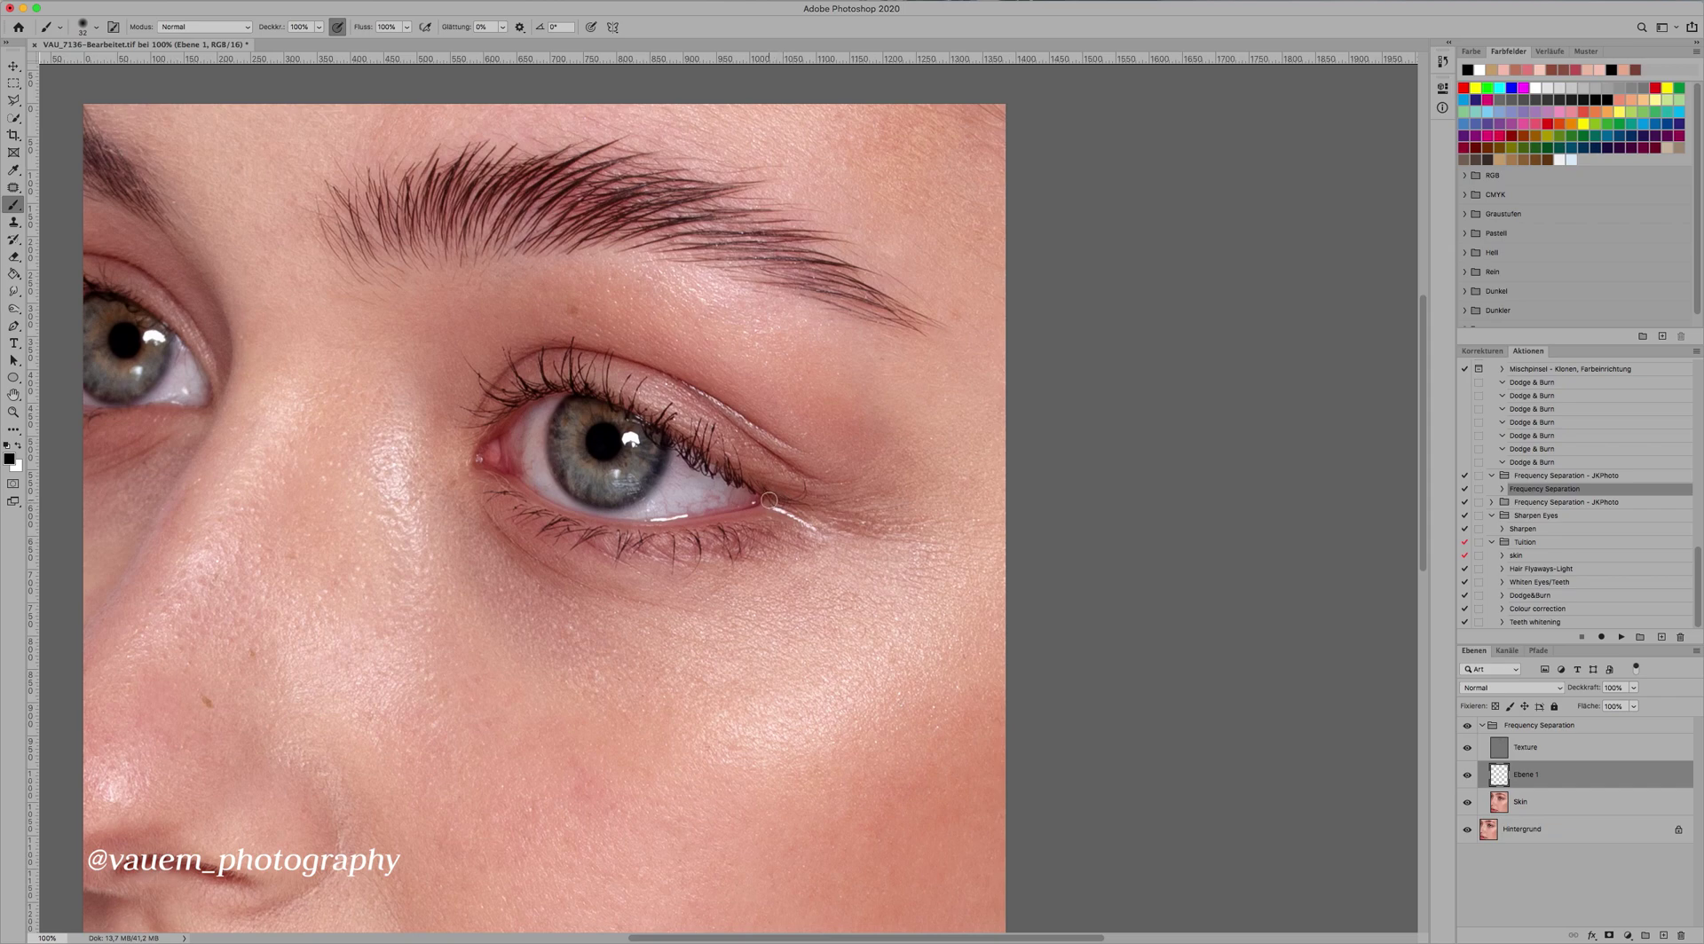
left_click_drag(770, 502, 763, 501, "ctrl+alt")
key("6")
key("7")
mouse_move(768, 503)
left_mouse_down()
mouse_move(870, 469)
mouse_move(793, 487)
mouse_move(693, 443)
mouse_move(772, 497)
mouse_move(804, 493)
mouse_move(742, 480)
left_mouse_up()
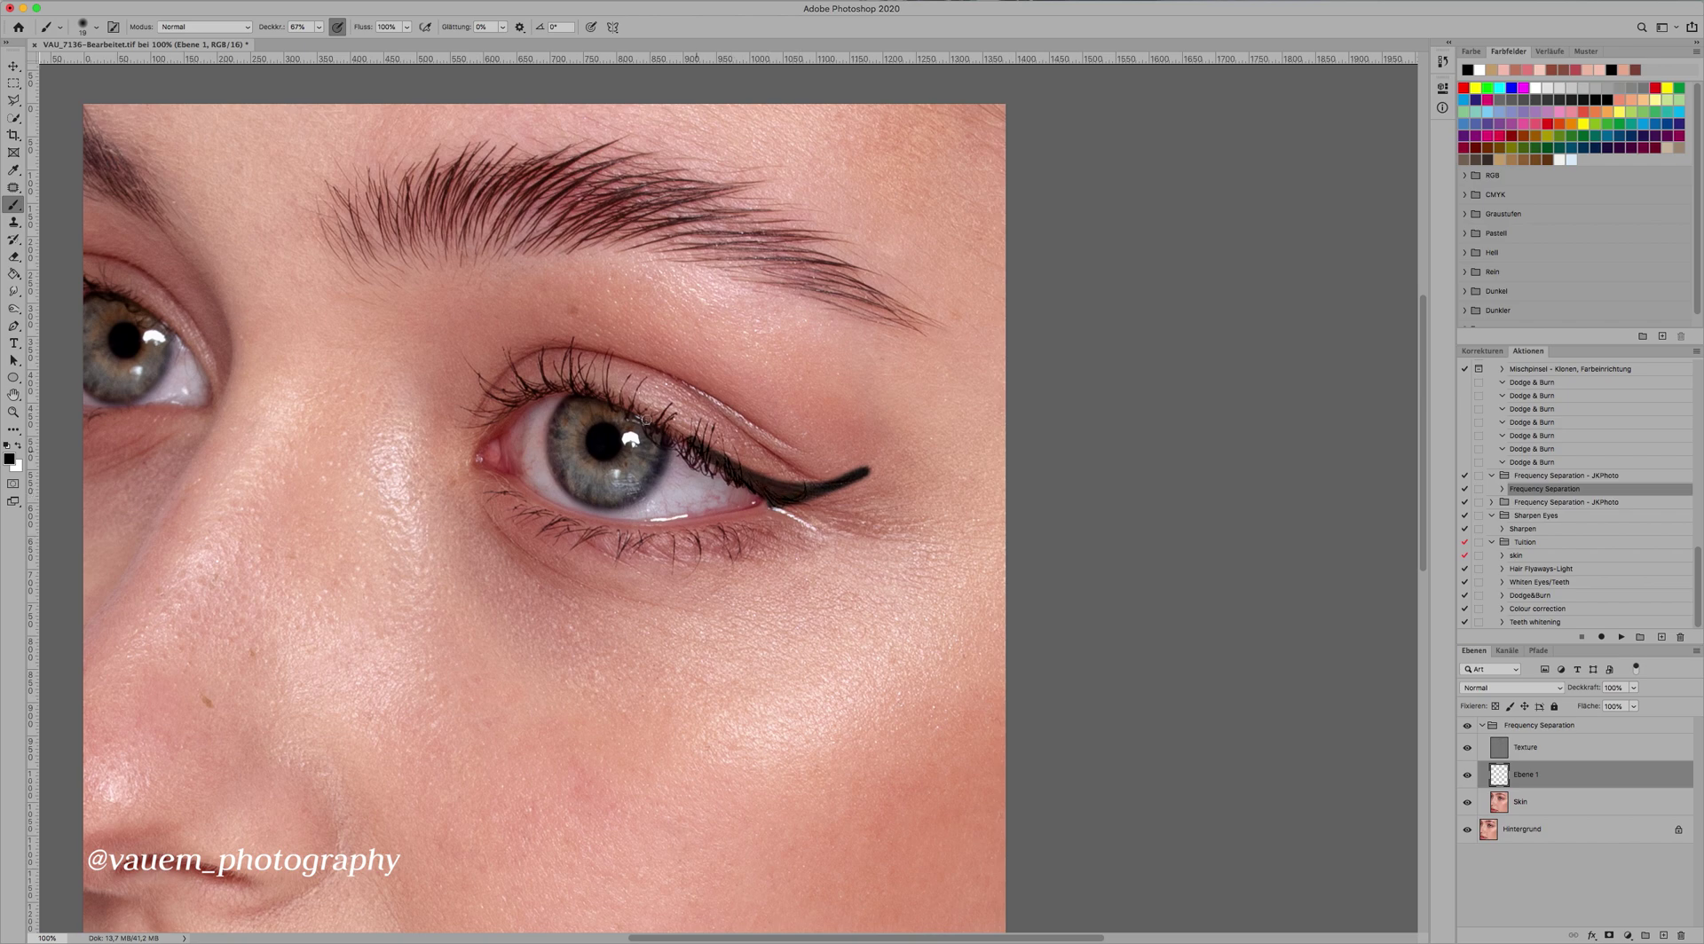
- Extend the black liner along the whole upper lash line and thicken it into the wing
mouse_move(536, 395)
left_mouse_down()
mouse_move(626, 402)
mouse_move(694, 448)
left_mouse_up()
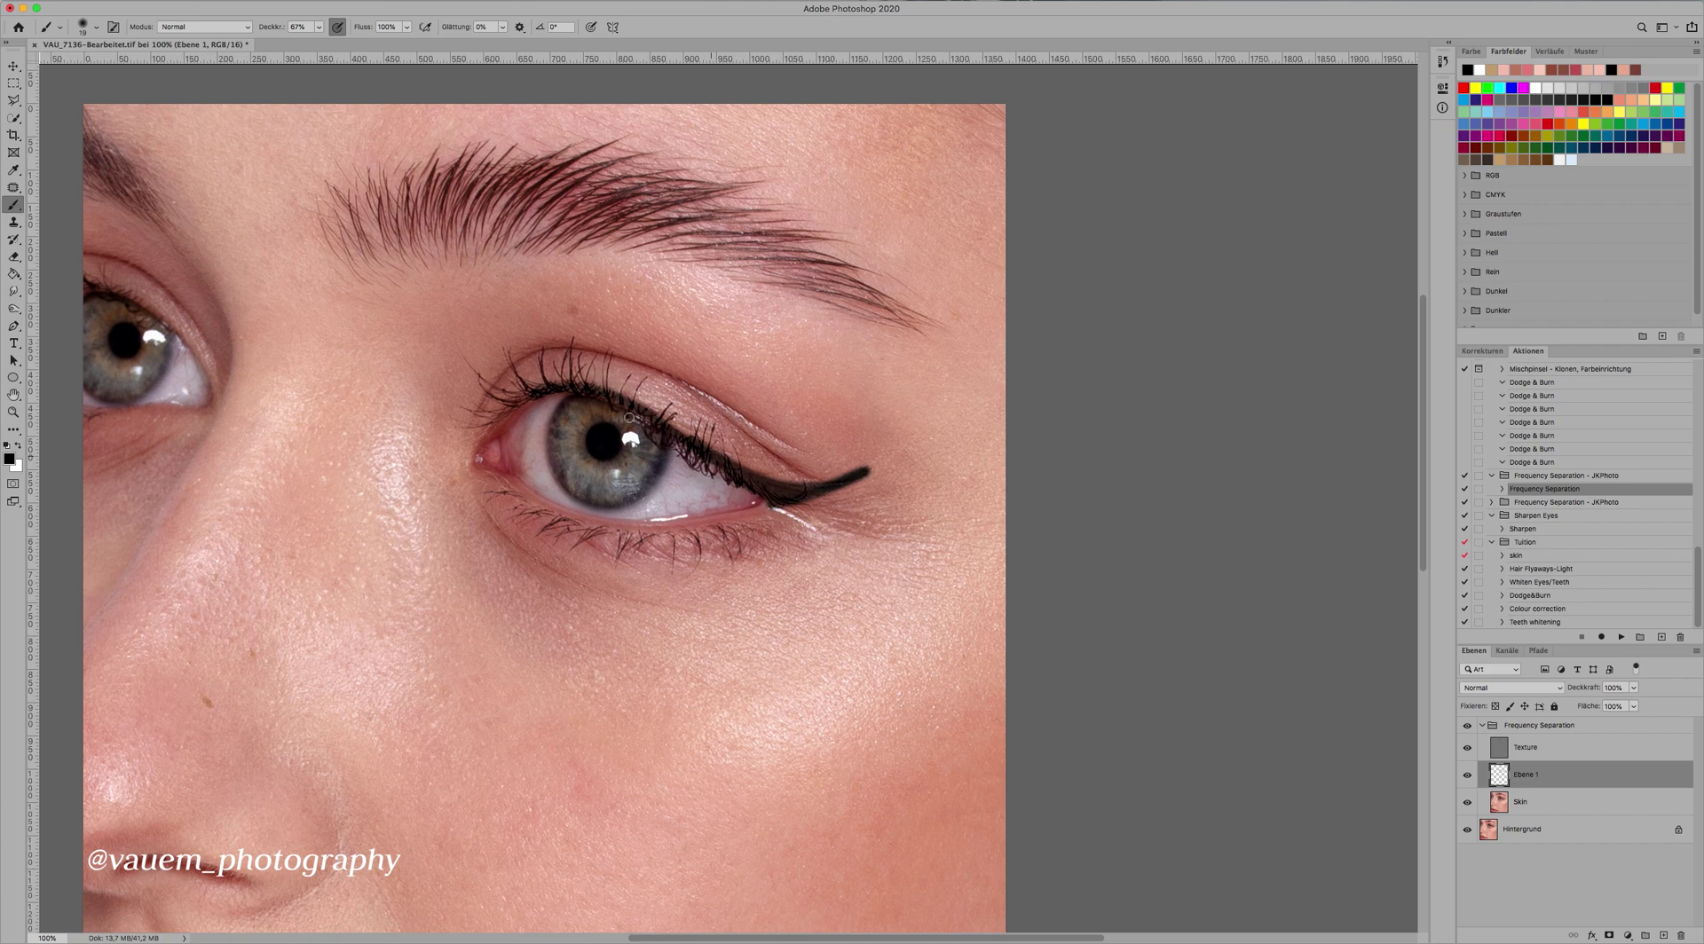
mouse_move(569, 389)
left_mouse_down()
mouse_move(664, 418)
mouse_move(758, 476)
mouse_move(836, 483)
left_mouse_up()
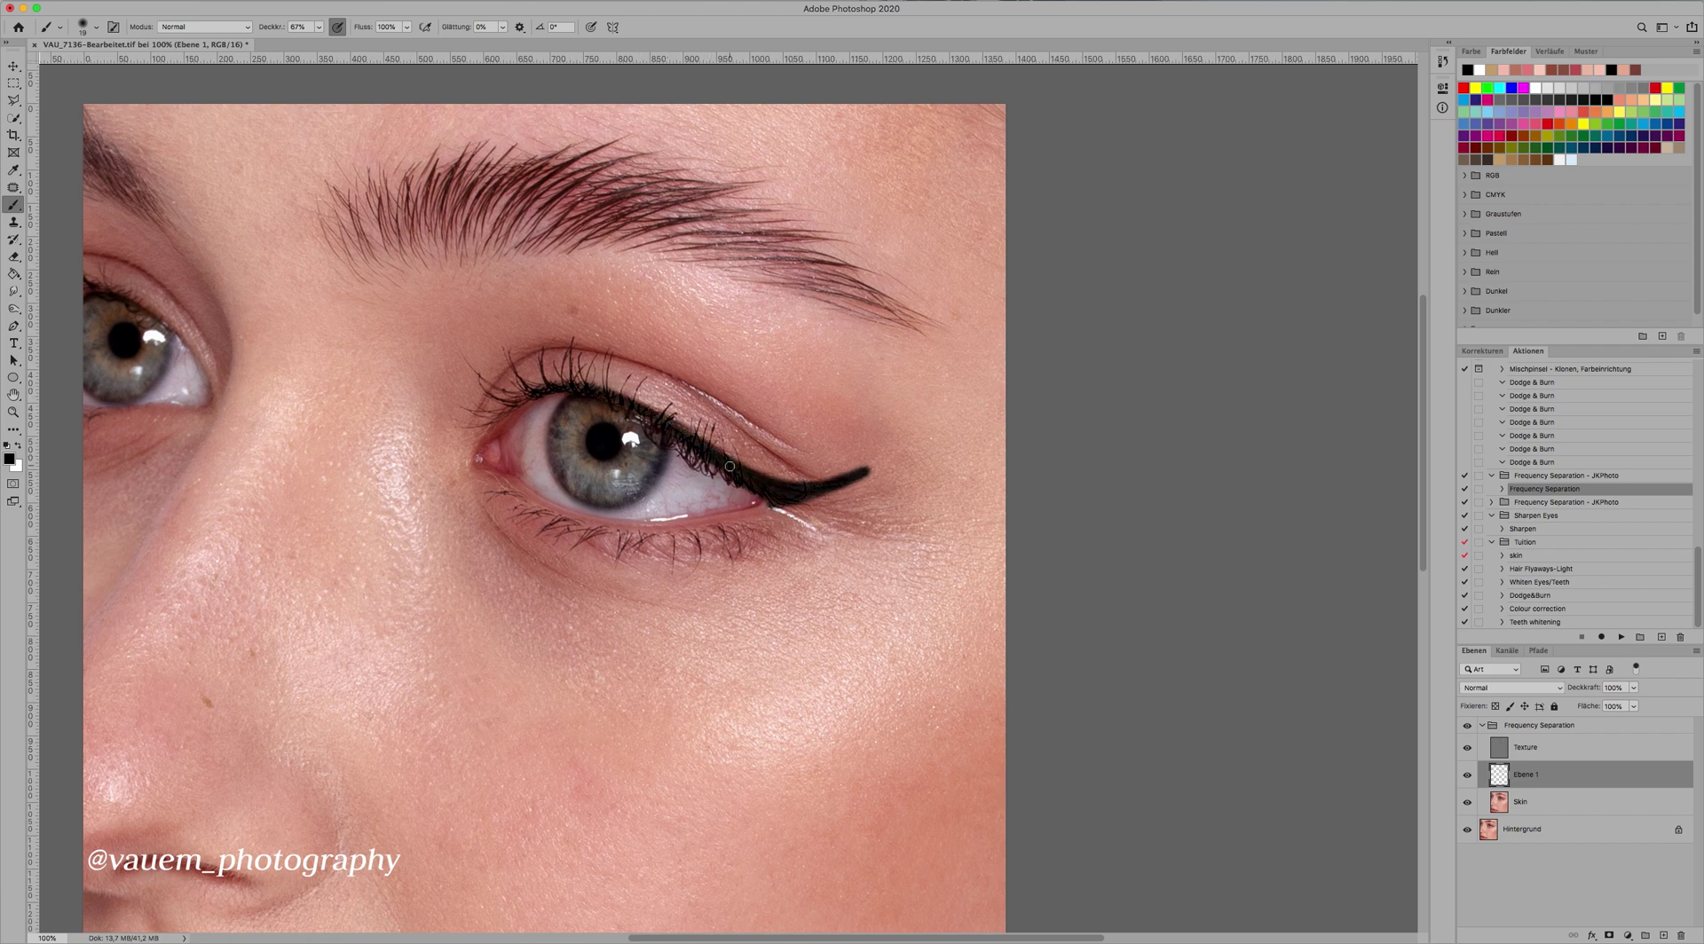
left_click_drag(729, 467, 874, 463)
mouse_move(513, 411)
left_mouse_down()
mouse_move(553, 390)
mouse_move(705, 457)
mouse_move(621, 395)
mouse_move(895, 457)
left_mouse_up()
- Paint a softer black line along the lower lash line with the brush at 44% opacity
key("4")
key("4")
mouse_move(518, 484)
left_mouse_down()
mouse_move(629, 525)
mouse_move(786, 510)
left_mouse_up()
mouse_move(768, 510)
left_mouse_down()
mouse_move(785, 501)
mouse_move(742, 520)
mouse_move(770, 511)
left_mouse_up()
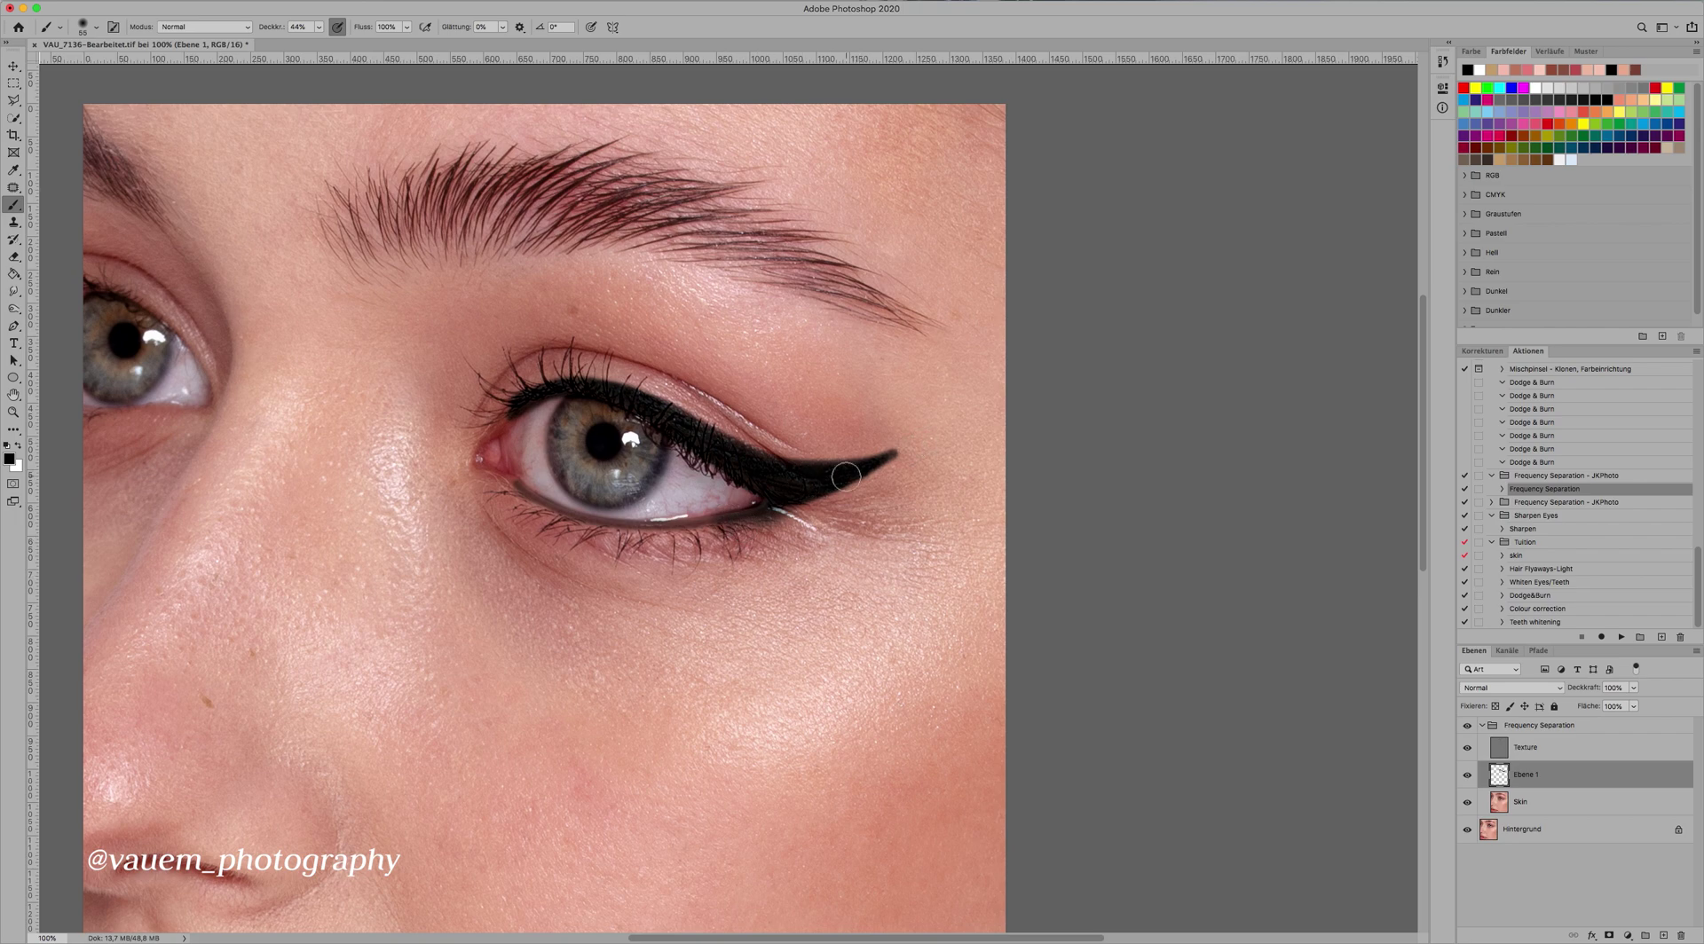
- Lengthen the wing tip and fill in the upper liner with a smaller brush at 87% opacity
left_click_drag(271, 33, 319, 34)
left_click_drag(855, 420, 825, 420, "ctrl+alt")
left_click_drag(890, 453, 811, 466)
left_click_drag(599, 380, 807, 463)
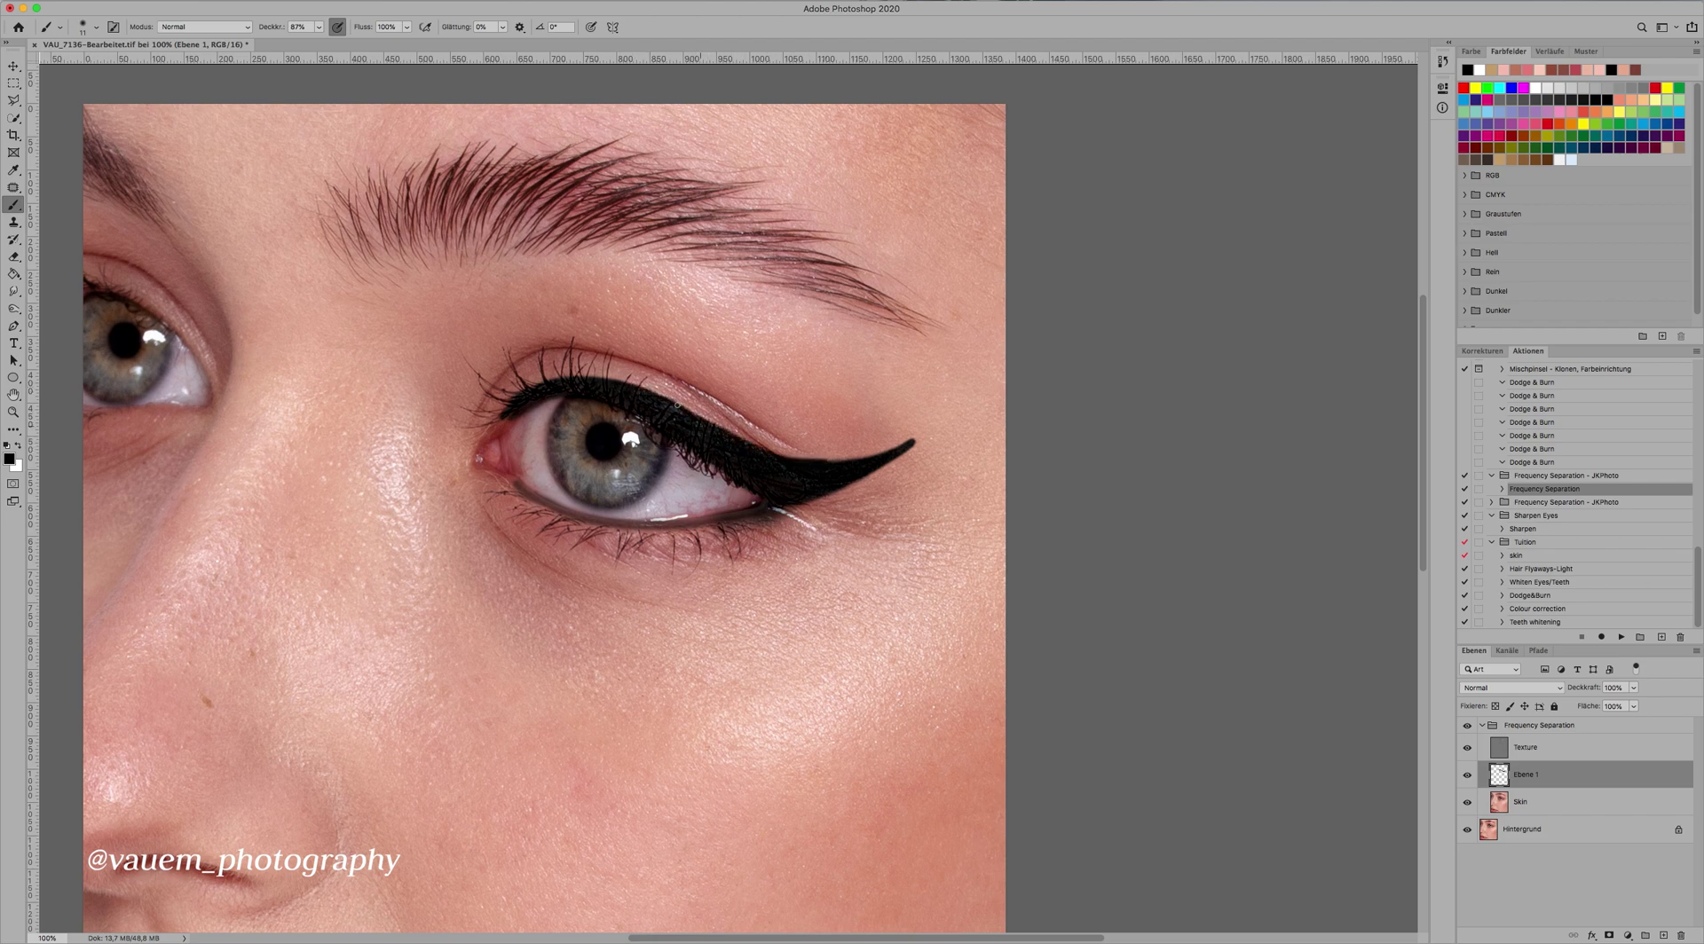
left_click_drag(794, 458, 873, 458)
- Smooth the upper edge of the eyeliner and extend the wing slightly further outward
key("super+plus")
key("super+plus")
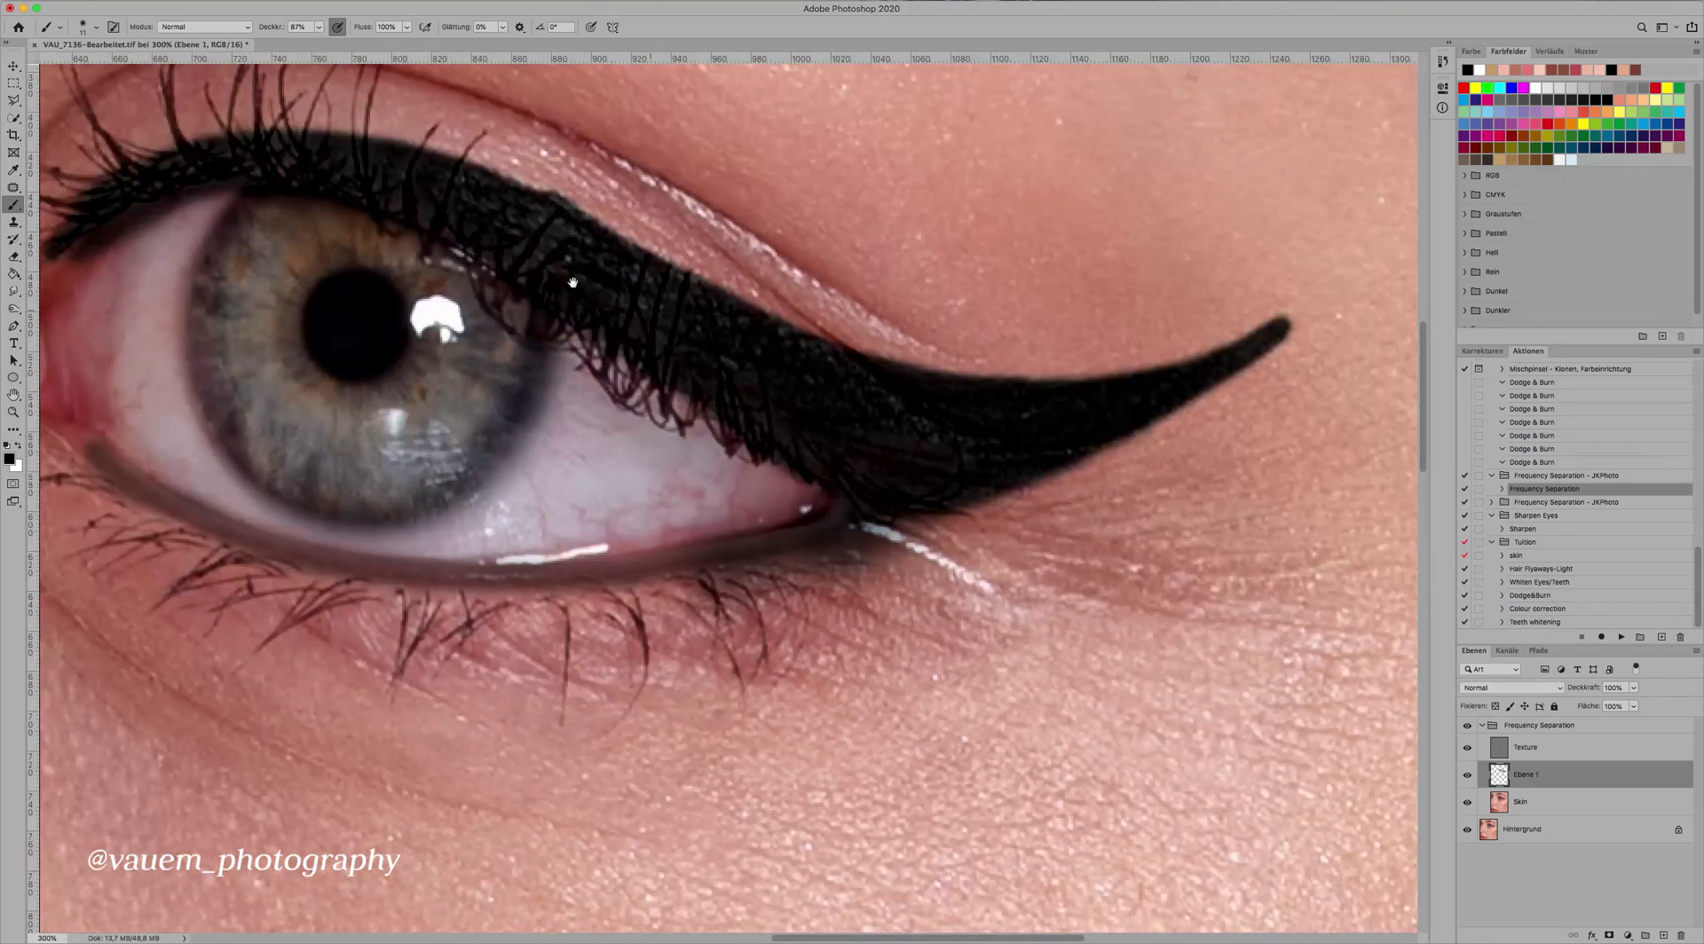
left_click_drag(572, 282, 683, 382)
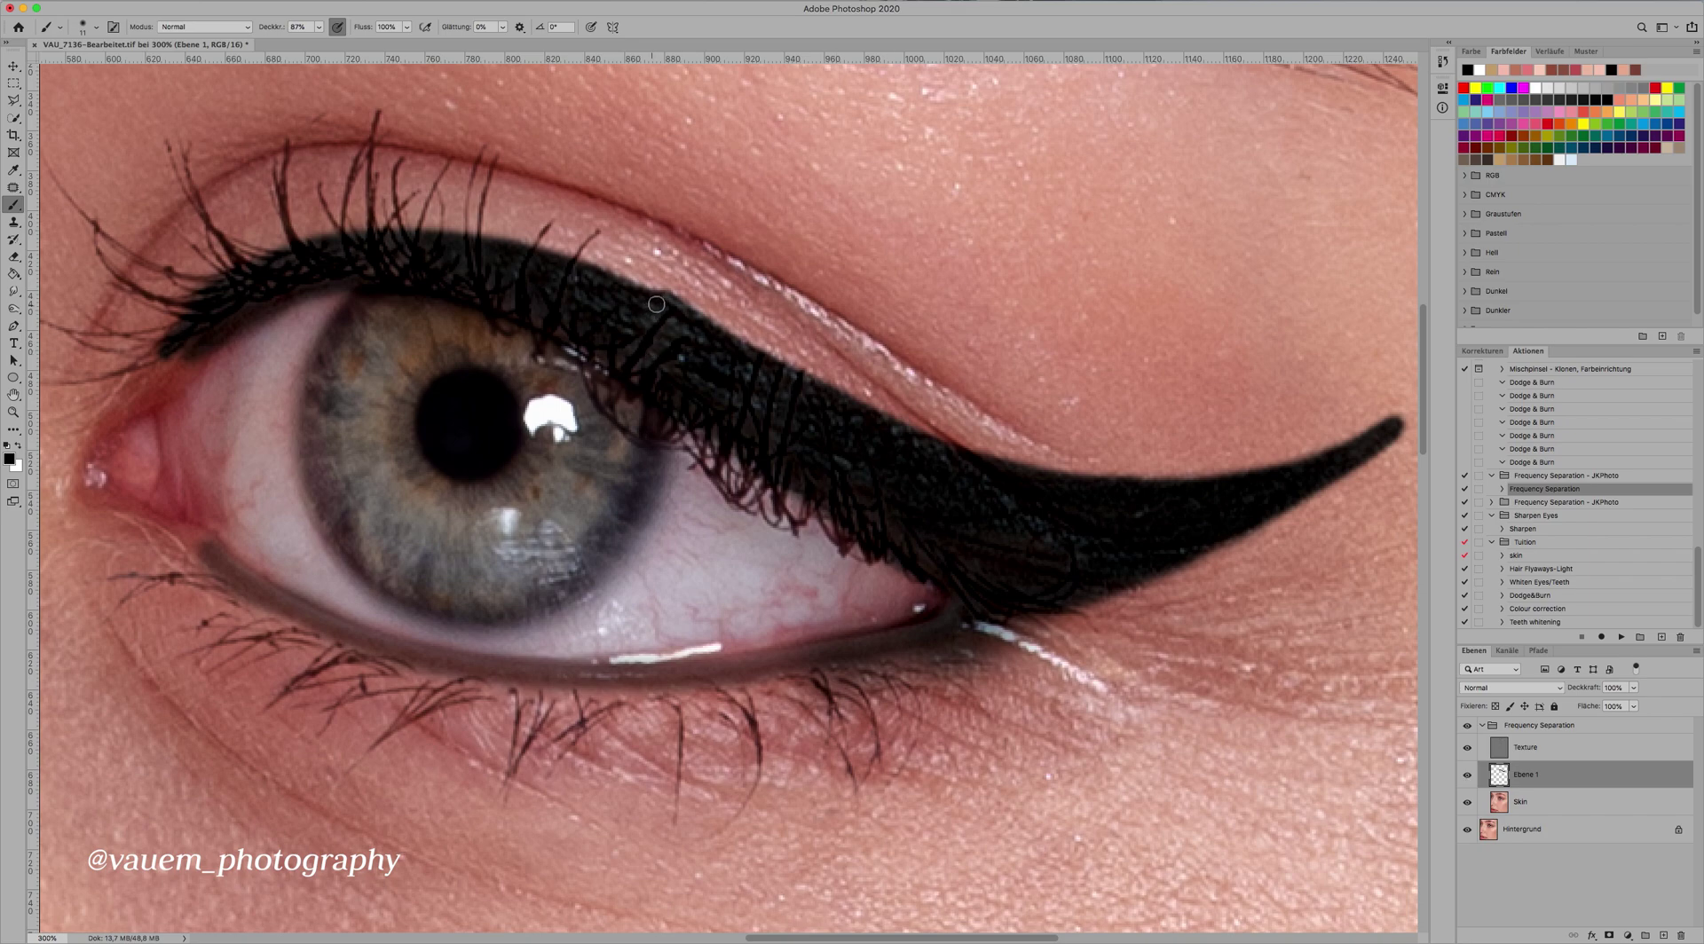
mouse_move(650, 294)
left_mouse_down()
mouse_move(452, 237)
mouse_move(356, 242)
left_mouse_up()
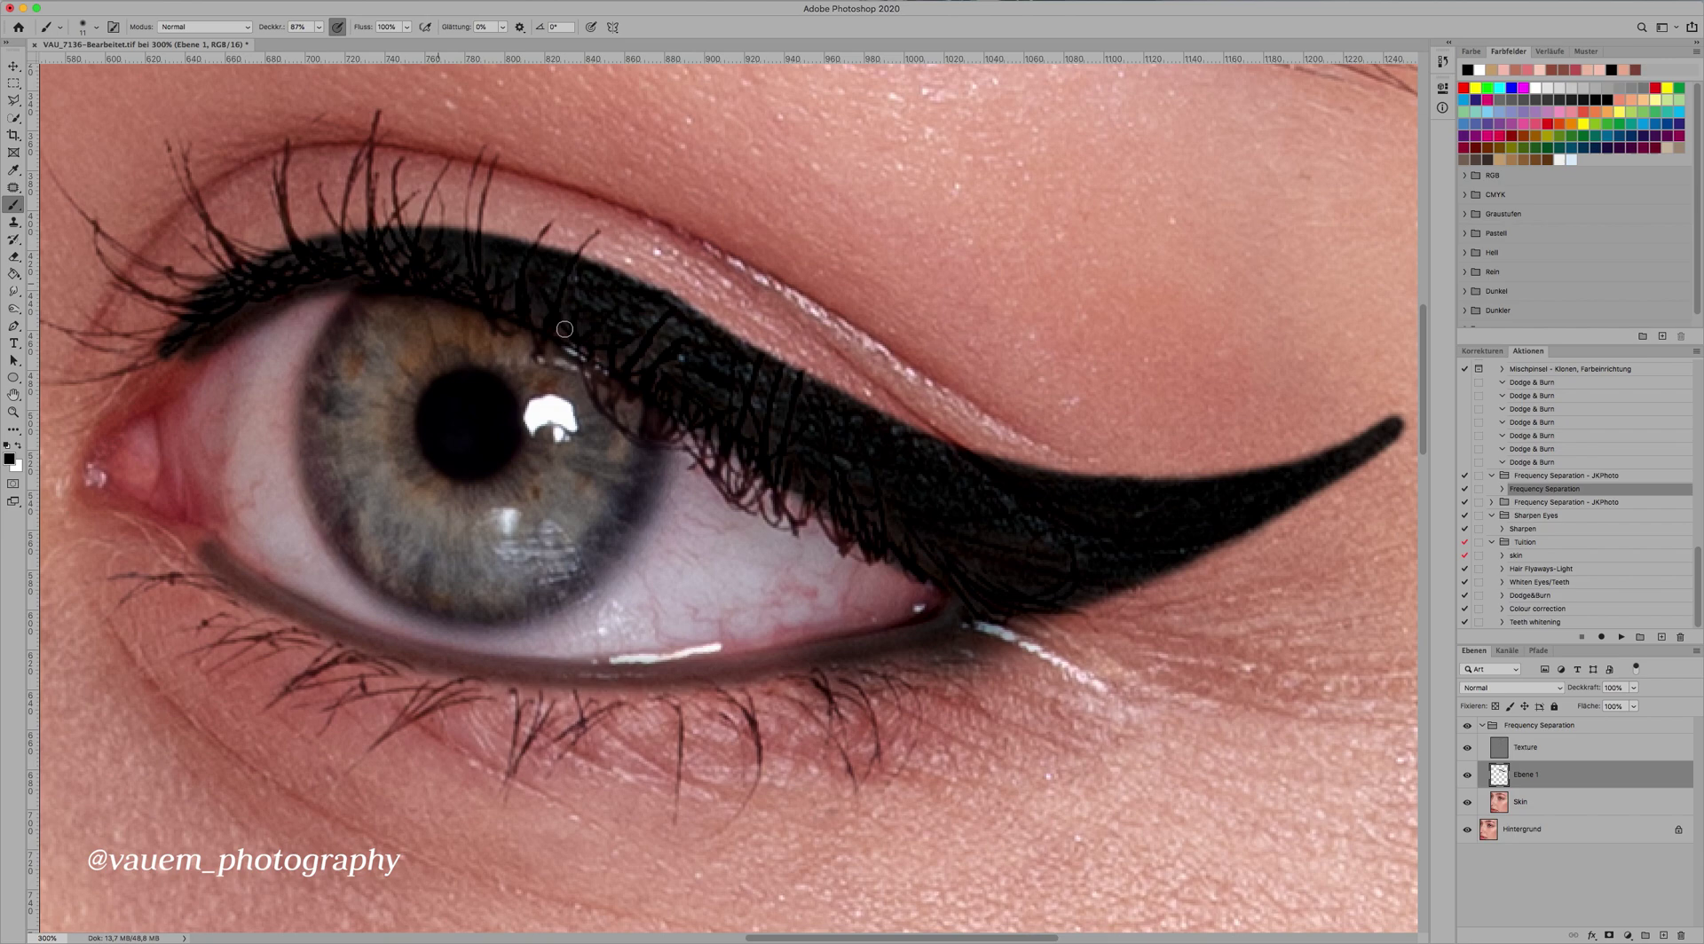
mouse_move(688, 311)
left_mouse_down()
mouse_move(987, 454)
mouse_move(1134, 479)
mouse_move(1259, 468)
mouse_move(1411, 400)
left_mouse_up()
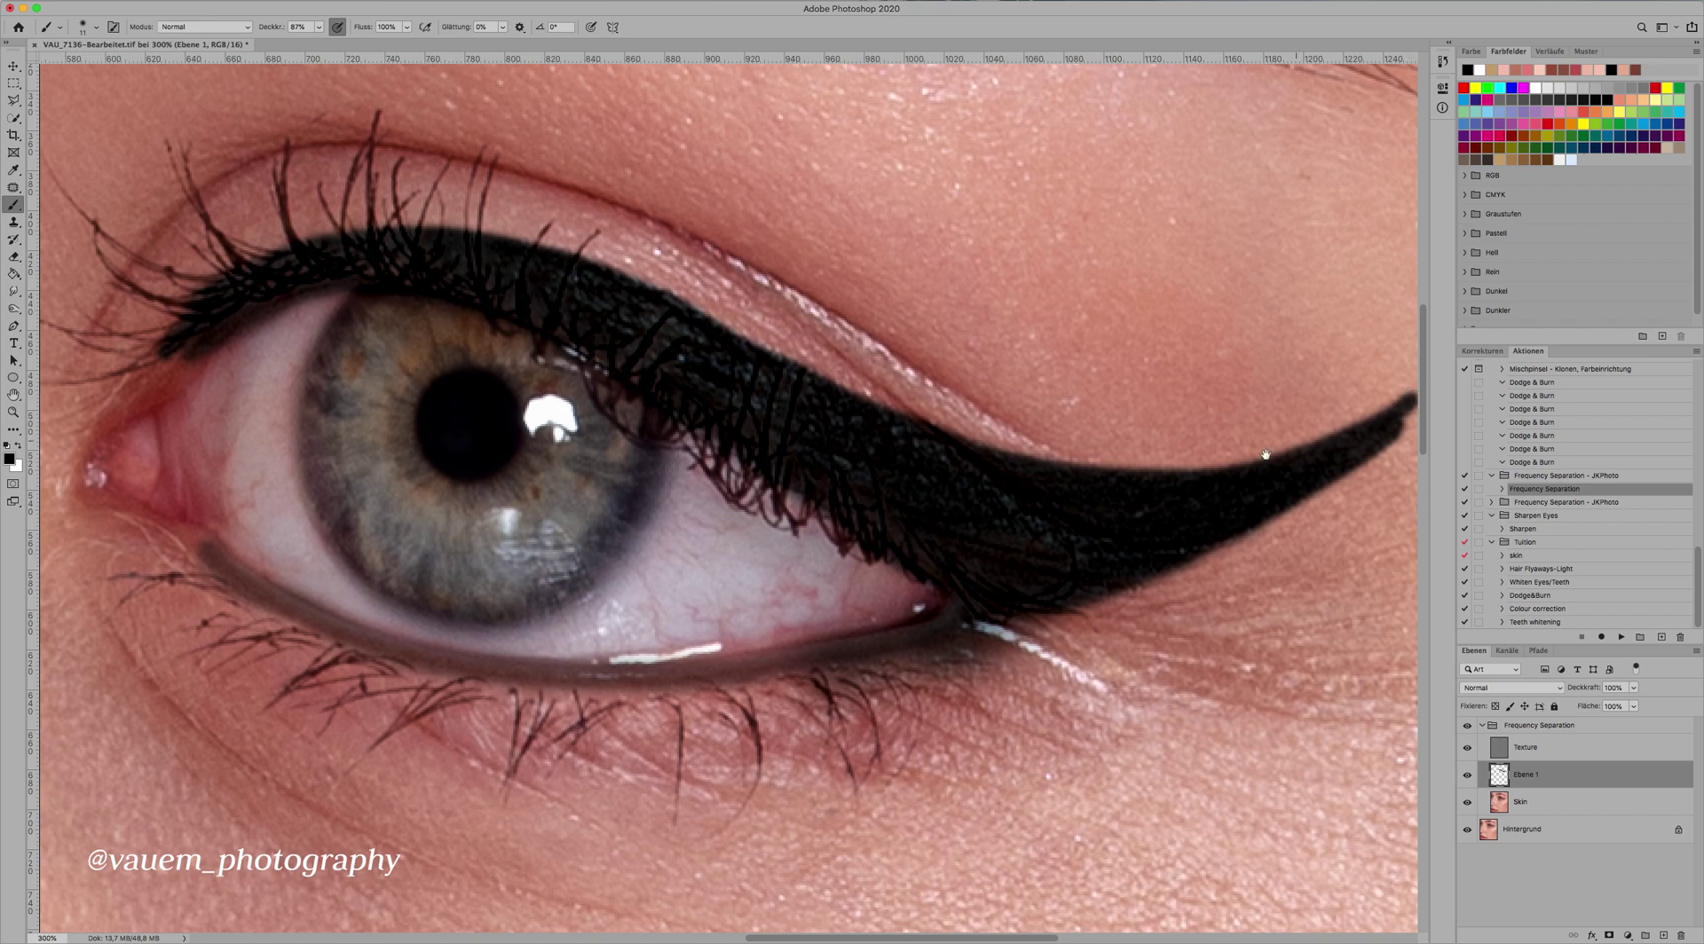
mouse_move(1262, 452)
left_mouse_down()
mouse_move(836, 453)
mouse_move(976, 408)
mouse_move(1005, 375)
mouse_move(905, 449)
left_mouse_up()
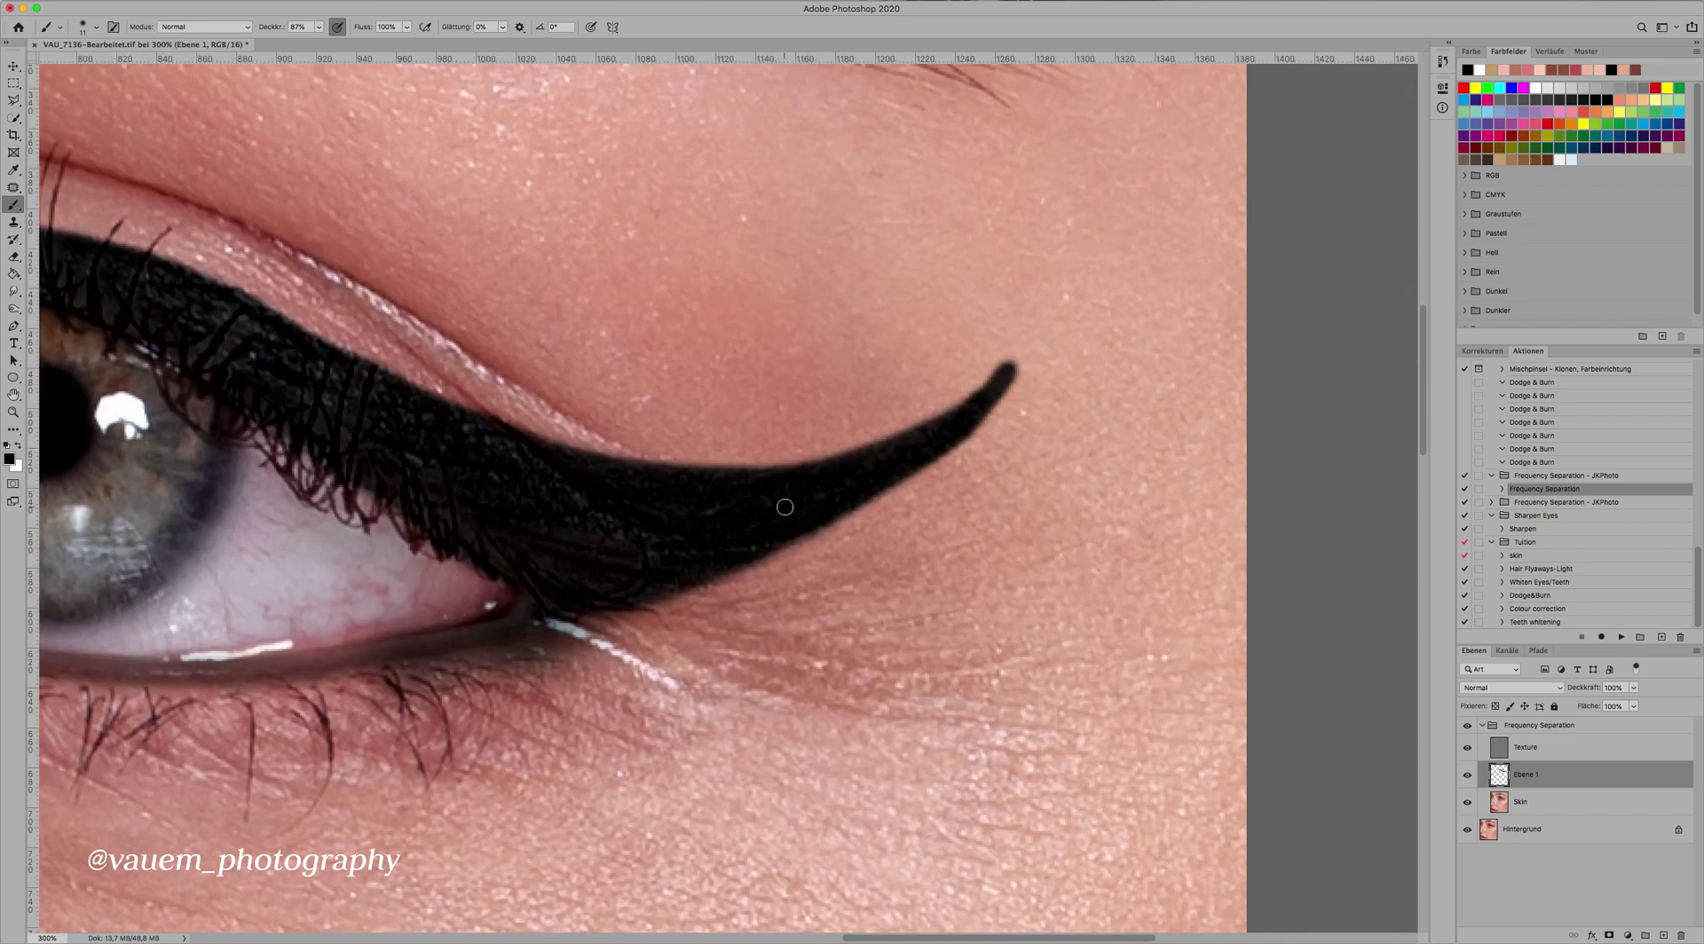
key("super+minus")
key("super+minus")
key("super+minus")
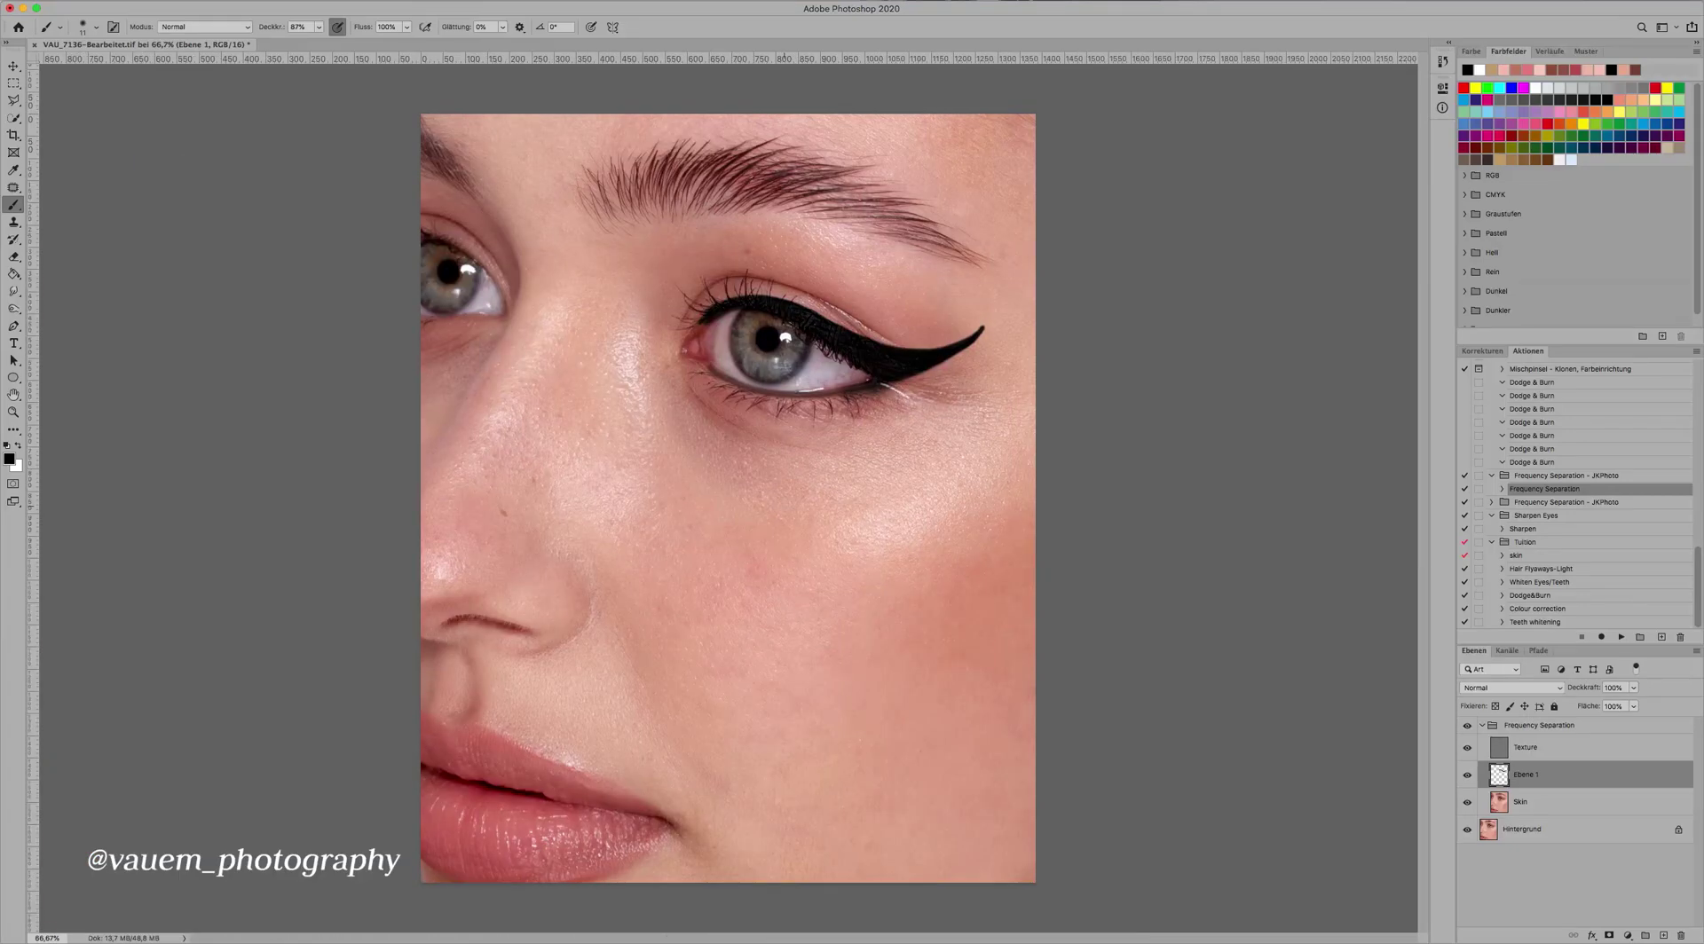
- Sharpen the eyeliner's wing tip to a fine point with a small Eraser at 100% opacity
left_click(14, 258)
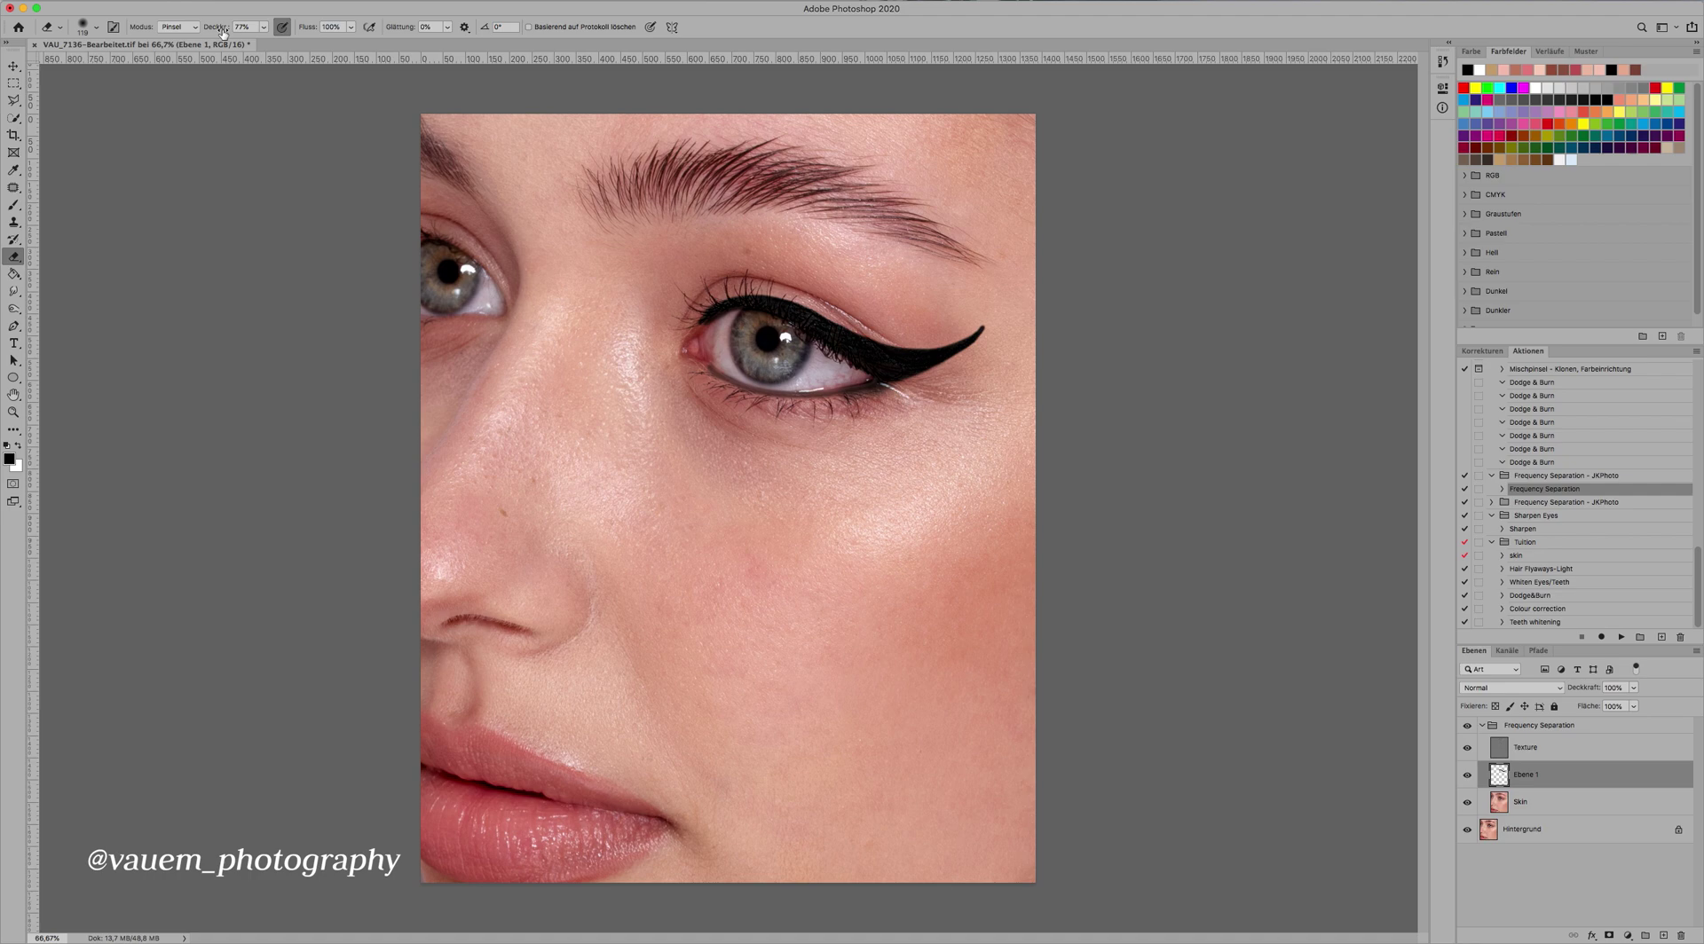
left_click_drag(222, 32, 336, 41)
key("super+plus")
key("super+plus")
left_click_drag(764, 122, 611, 524)
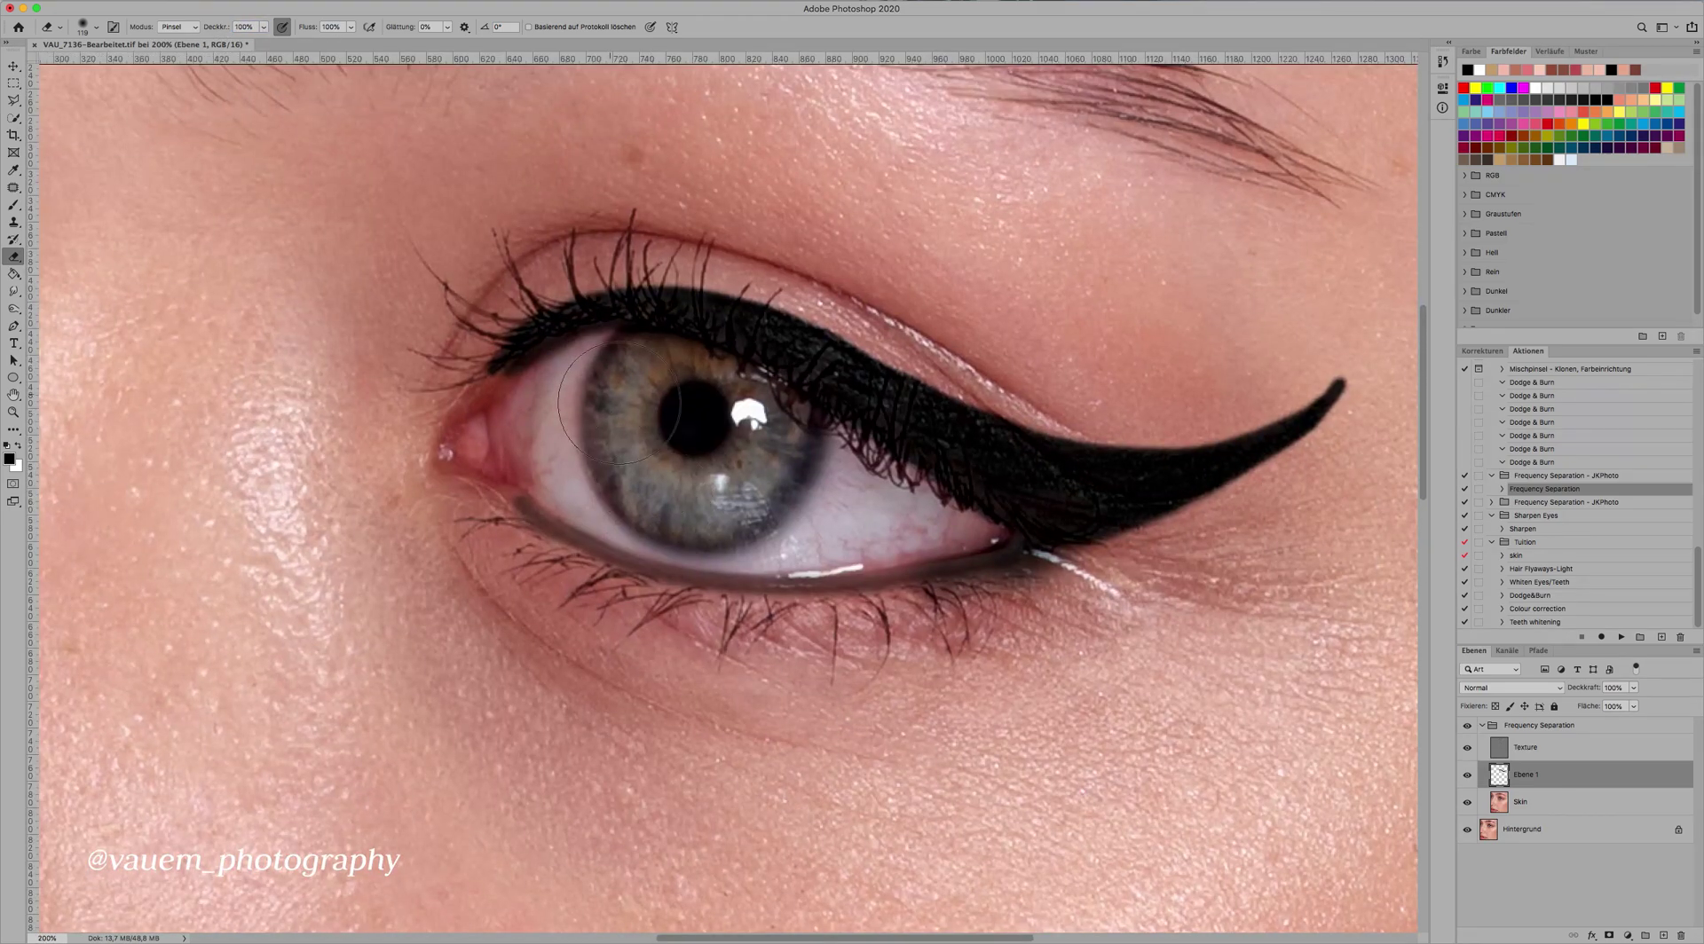
left_click_drag(619, 402, 560, 401)
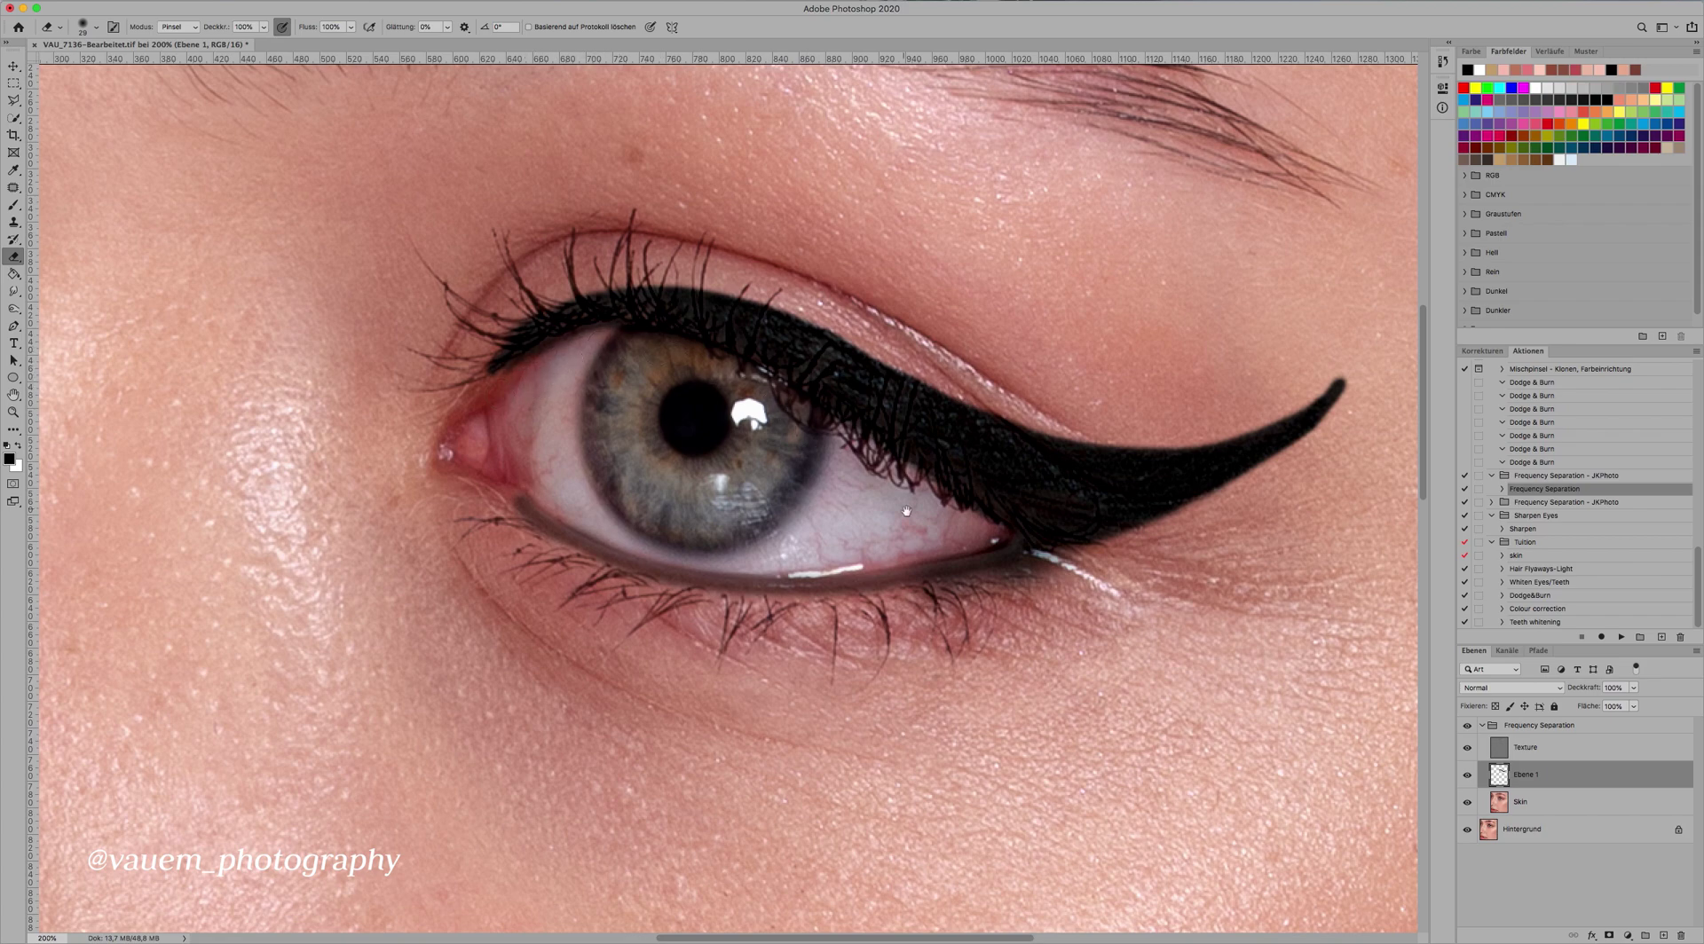
left_click_drag(906, 511, 550, 481)
mouse_move(898, 444)
left_mouse_down()
mouse_move(881, 396)
mouse_move(990, 336)
mouse_move(962, 347)
left_mouse_up()
left_click_drag(943, 408, 983, 364)
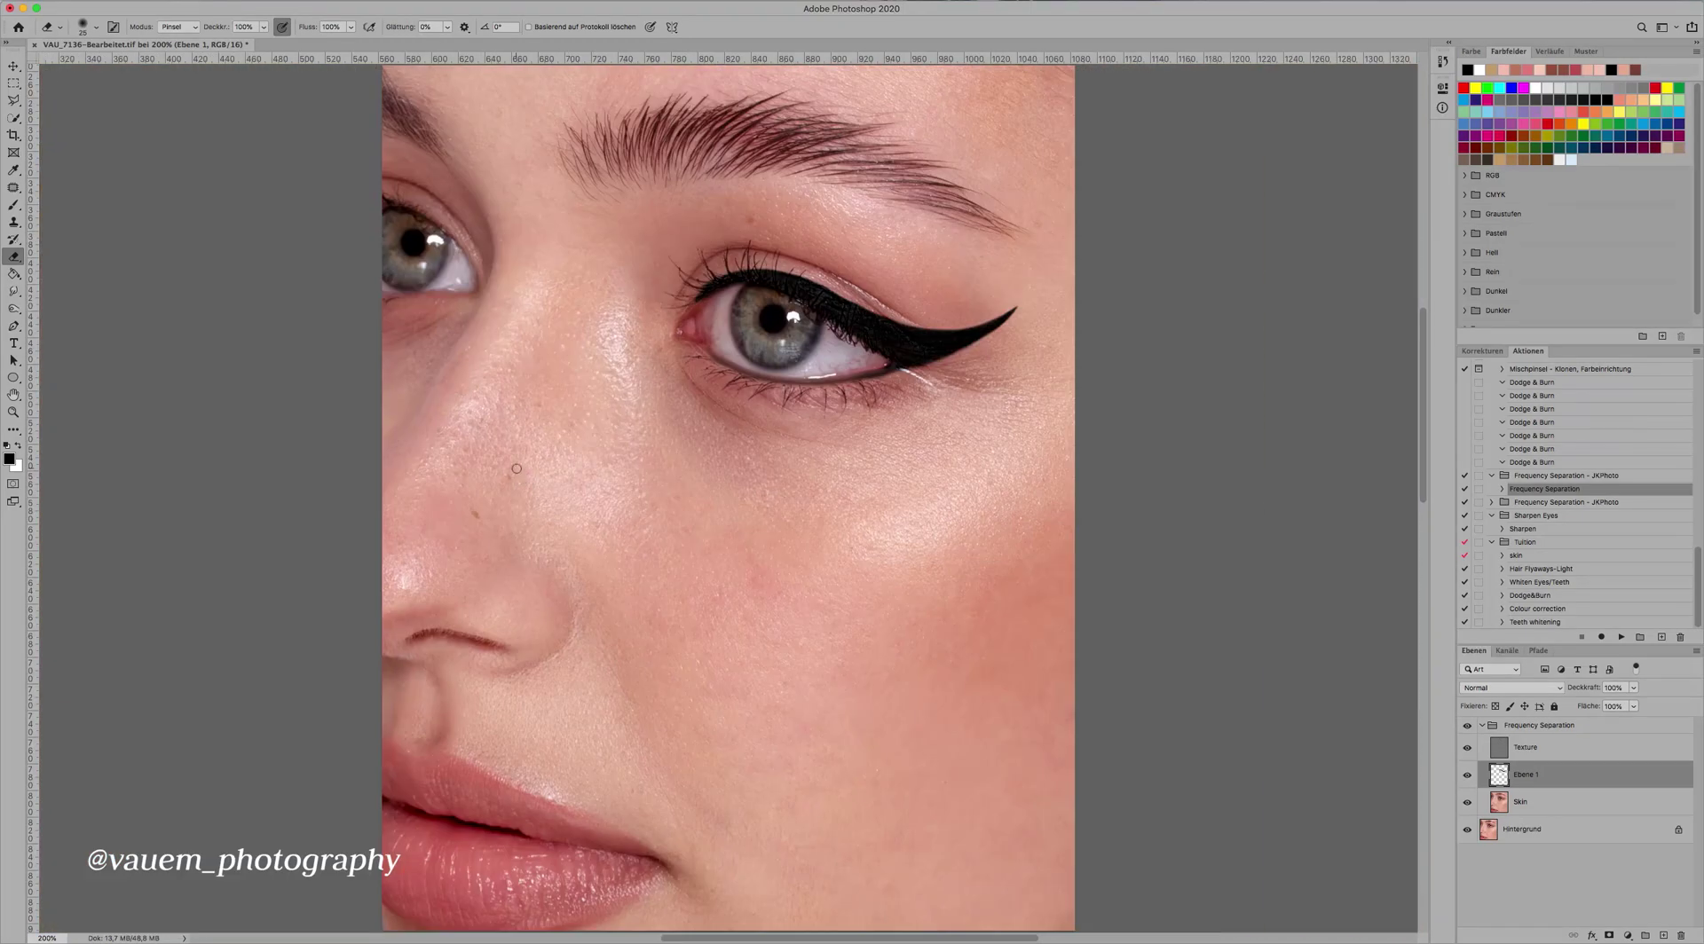
- Erase the painted liner along the lower lash line with a larger eraser
key("super+0")
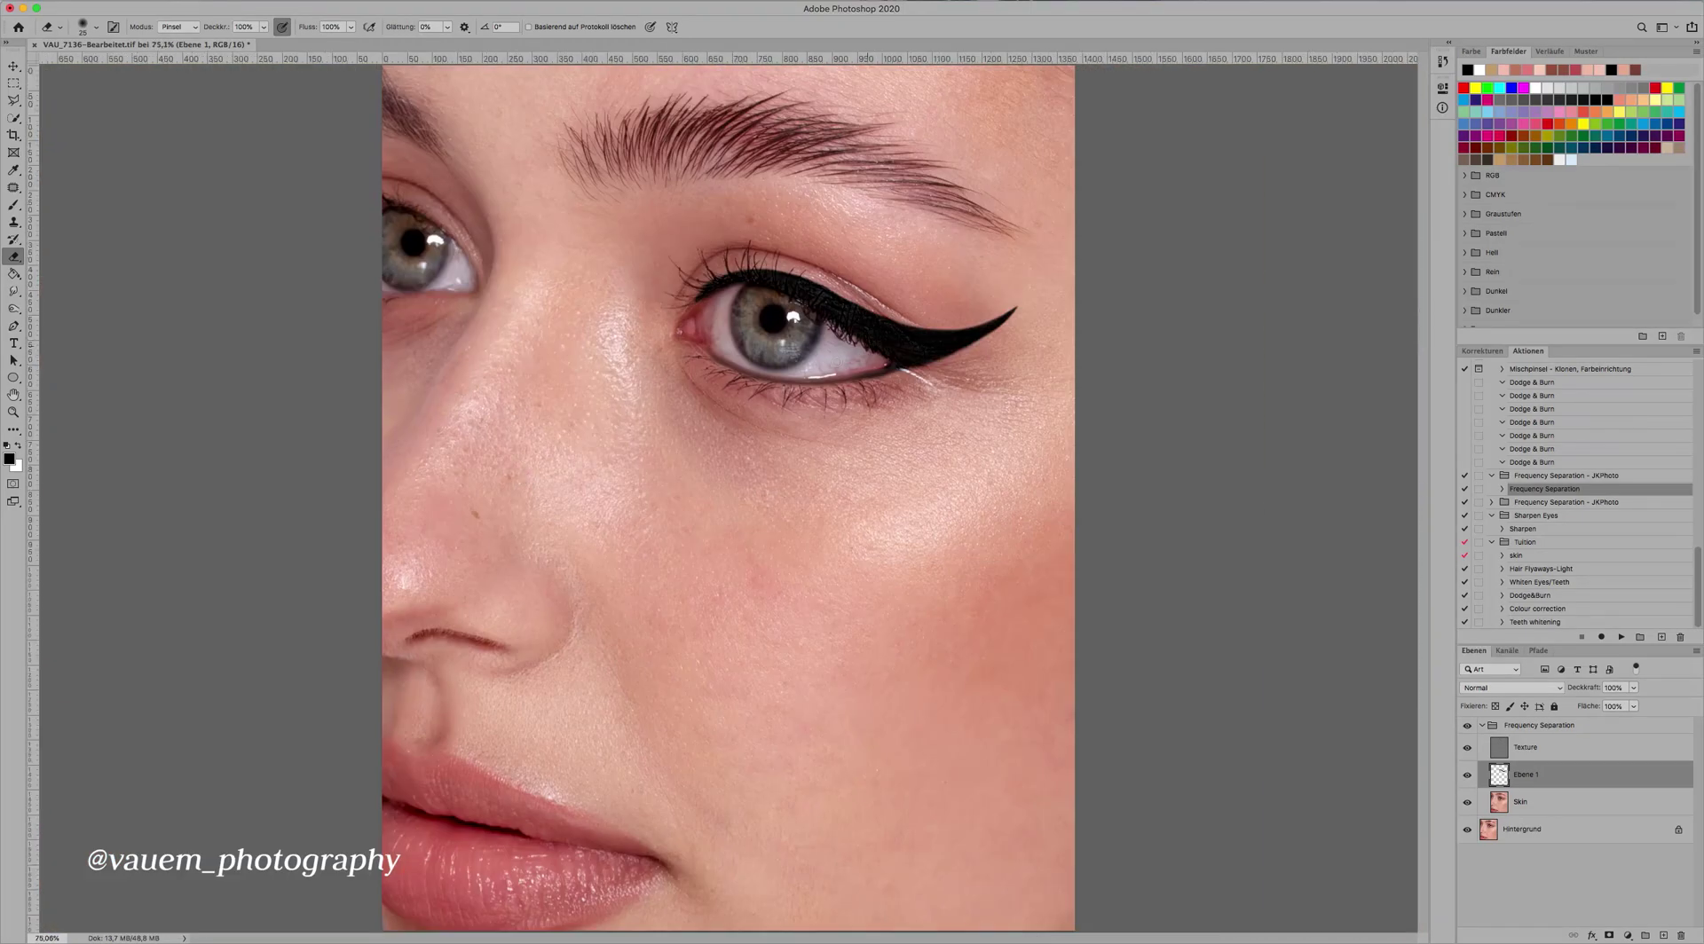
left_click_drag(801, 373, 835, 372)
mouse_move(714, 354)
left_mouse_down()
mouse_move(790, 383)
mouse_move(917, 383)
left_mouse_up()
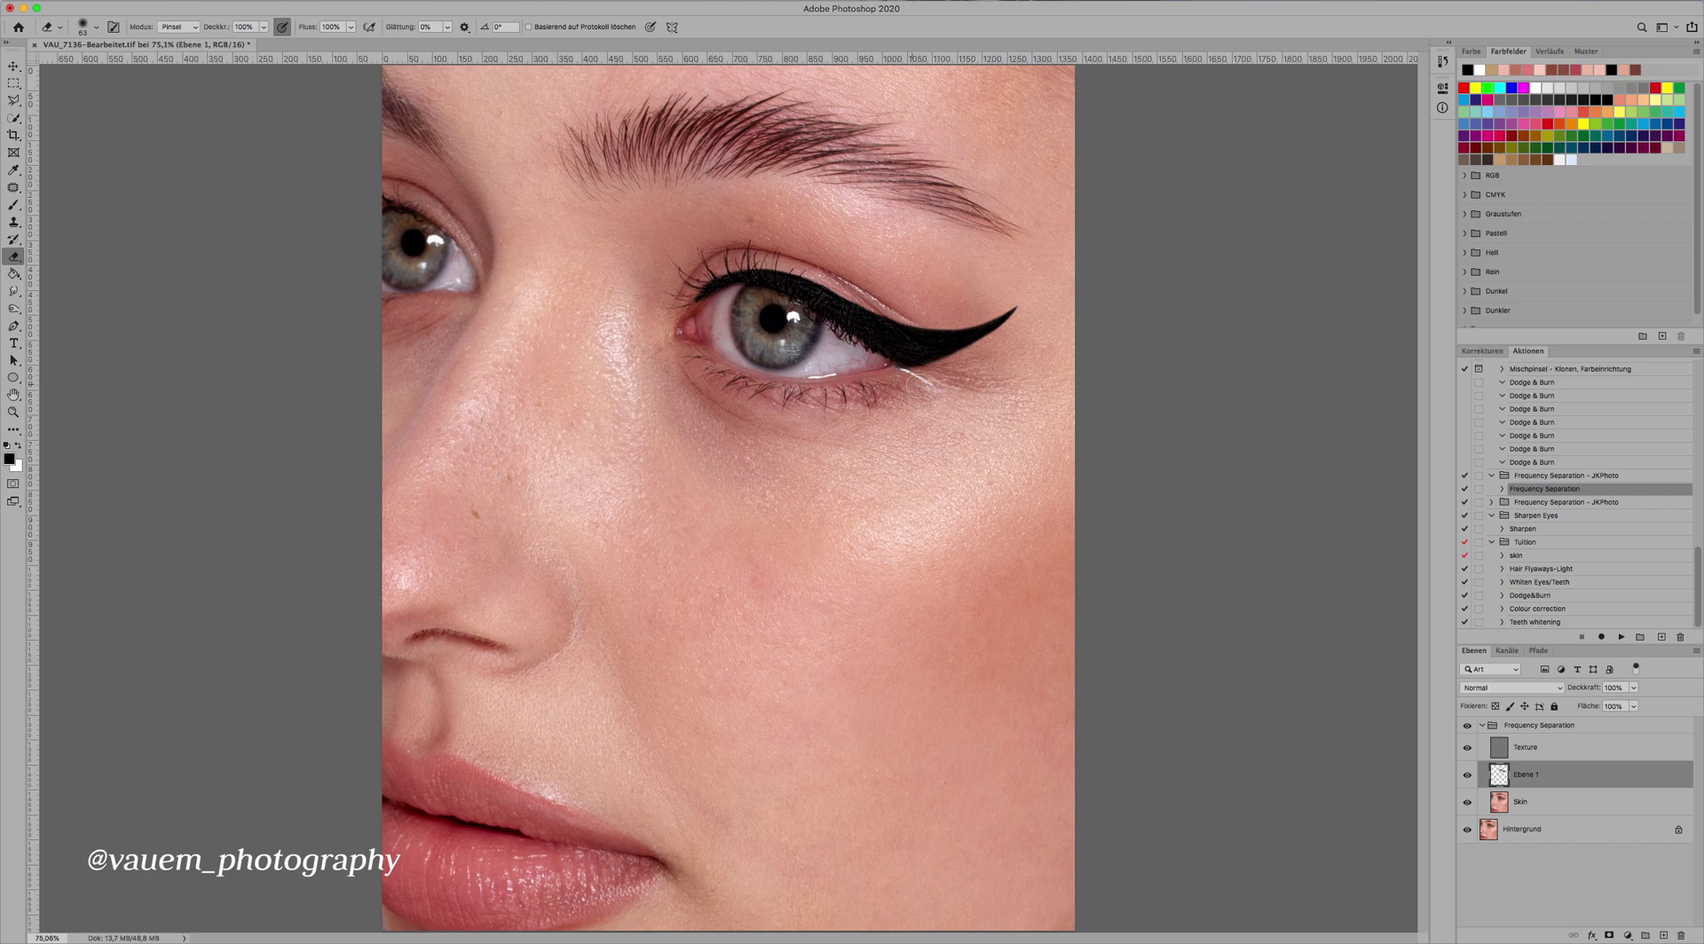
- Clean up the eyeliner's upper edge above the outer half of the eye with a fine eraser
key("super+1")
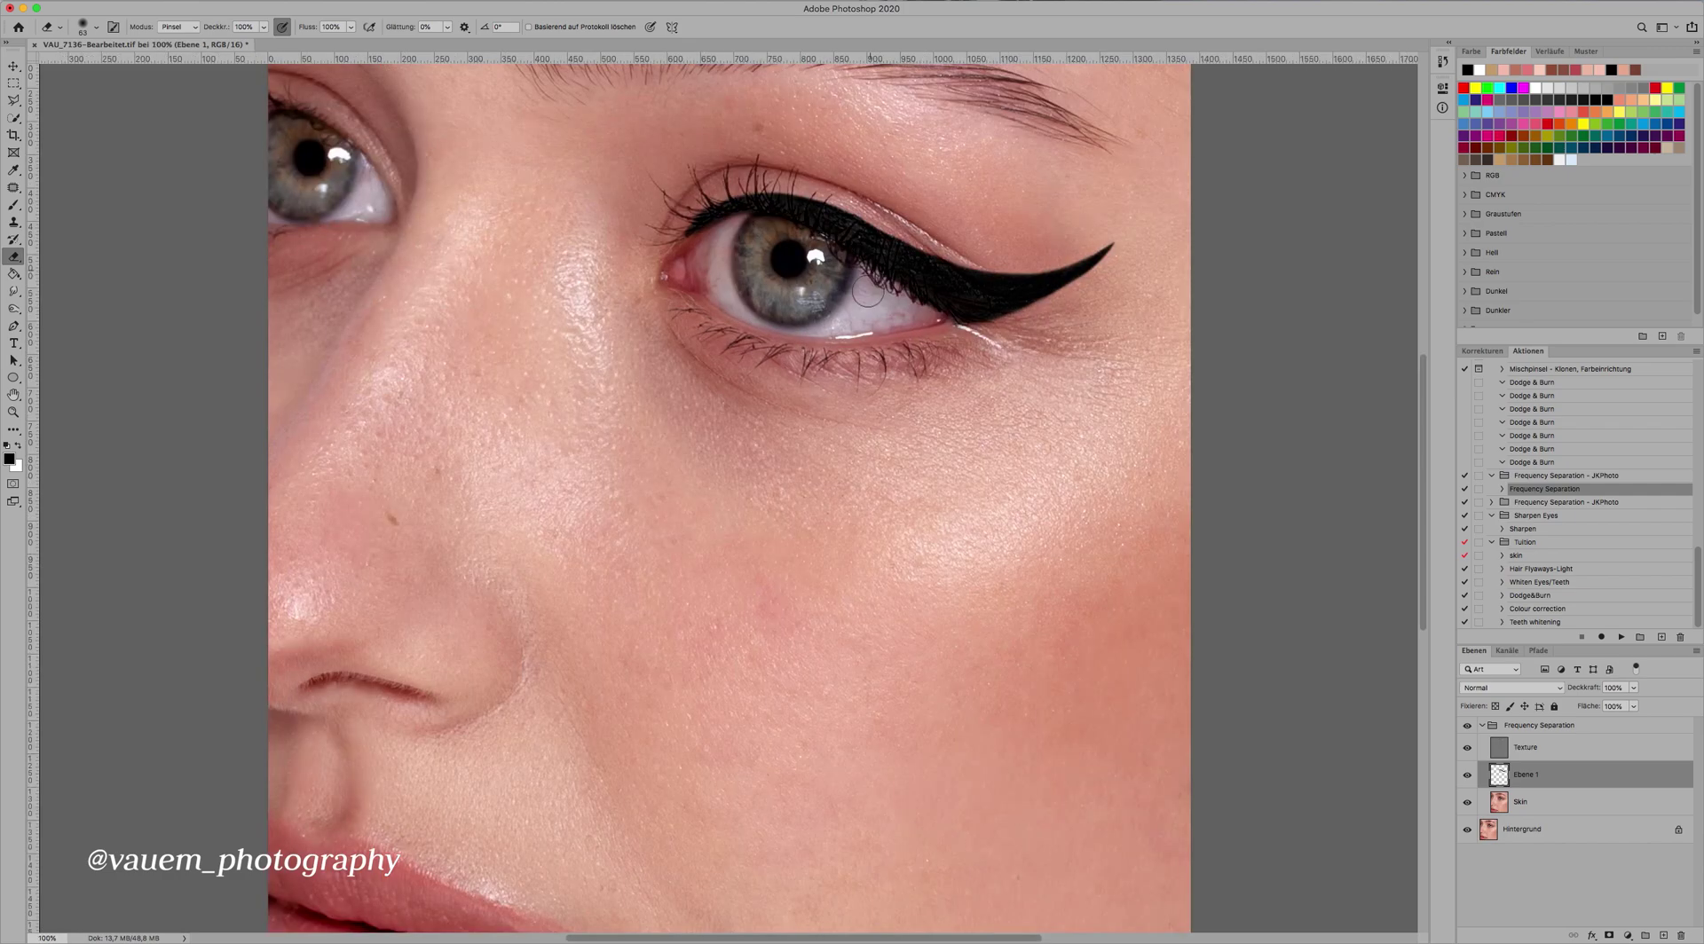
left_click_drag(868, 291, 846, 361)
left_click_drag(938, 310, 926, 310)
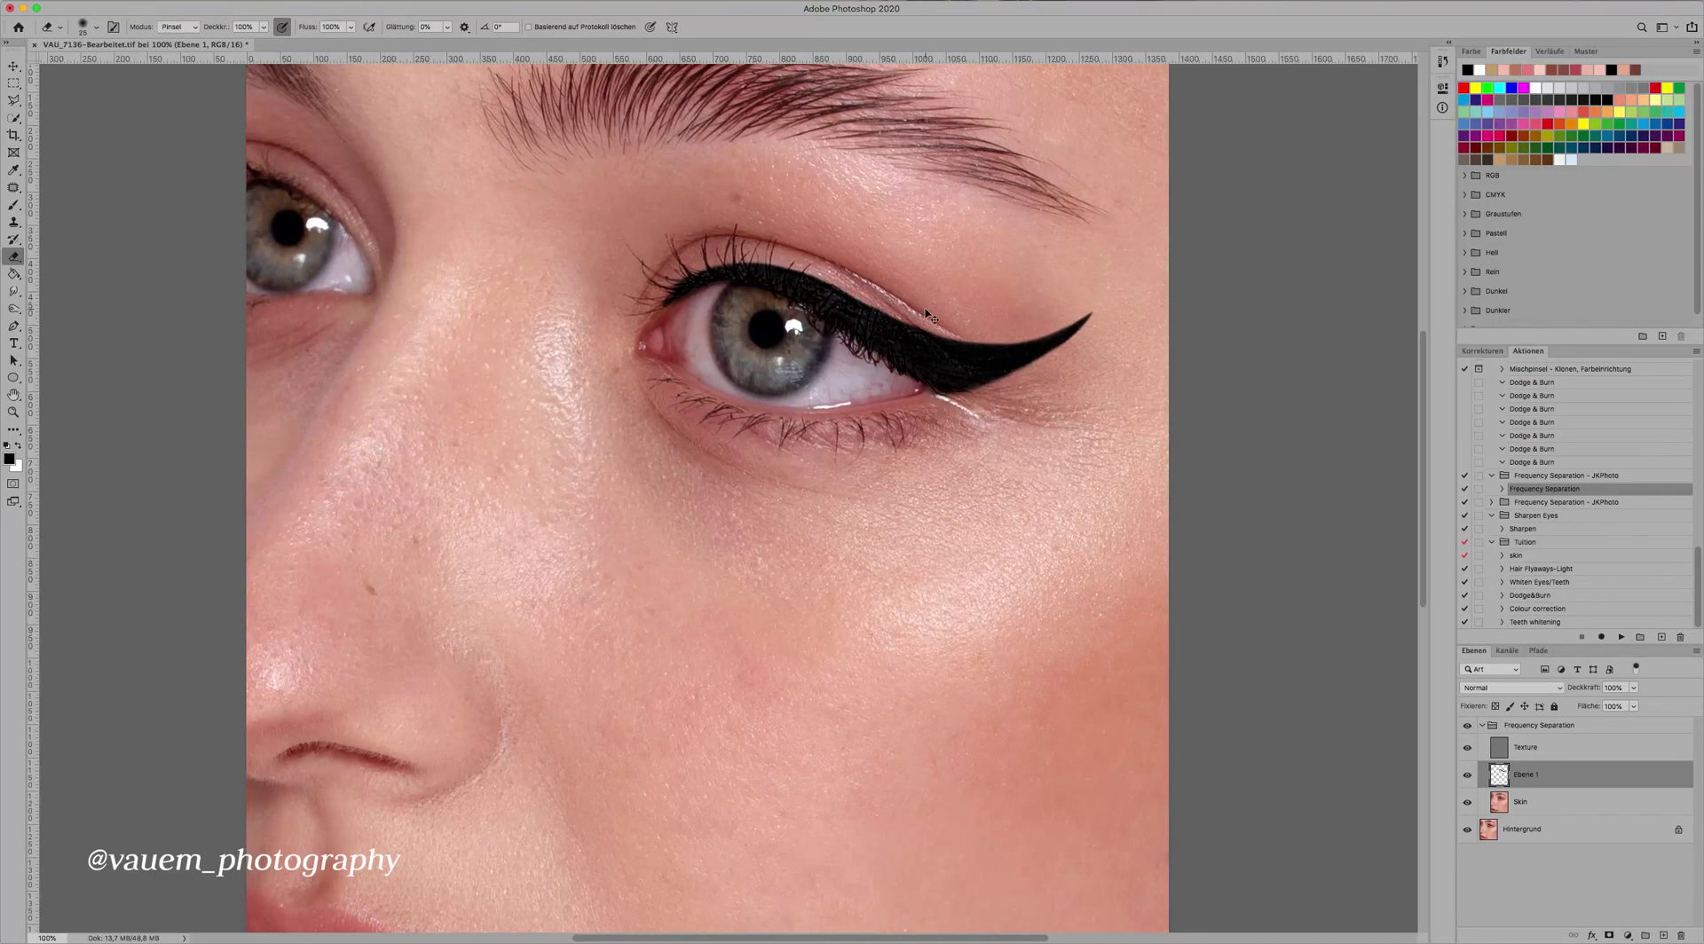
key("super+plus")
key("super+plus")
left_click_drag(814, 490, 479, 871)
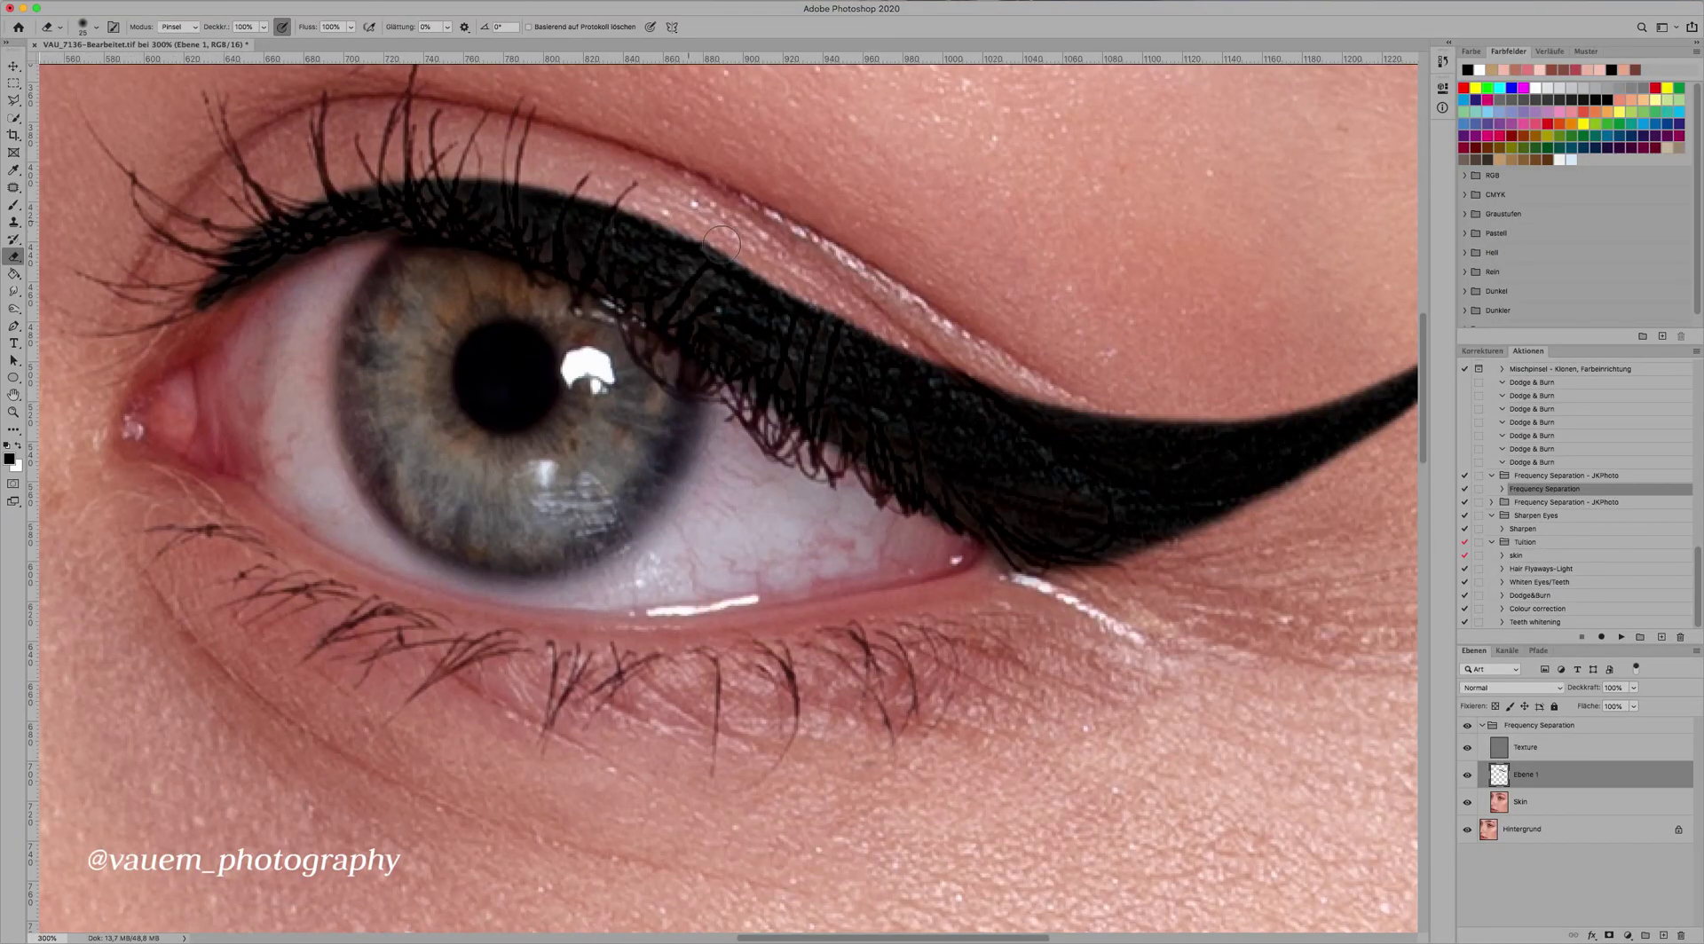
mouse_move(721, 242)
left_mouse_down()
mouse_move(699, 236)
mouse_move(1001, 386)
mouse_move(1132, 413)
left_mouse_up()
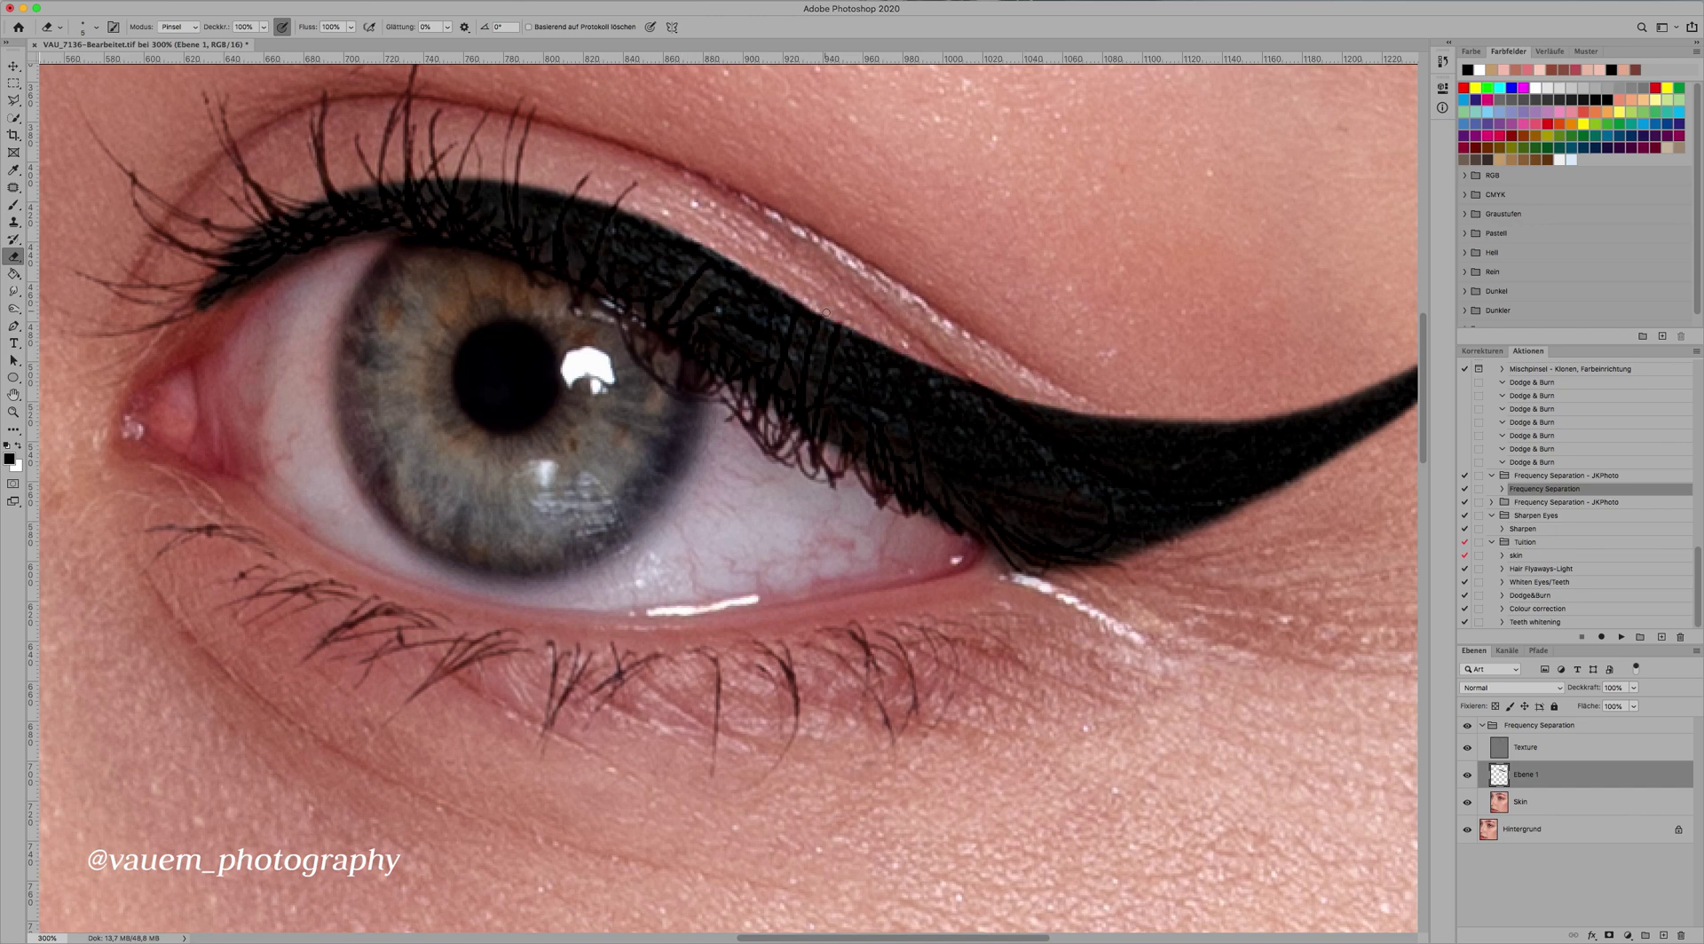
left_click_drag(827, 312, 872, 336)
- Refine the eyeliner's upper edge where it curves into the wing with the Eraser, then switch to the Move tool
key("h")
left_click_drag(862, 316, 922, 314)
key("bracketright")
key("bracketright")
key("bracketright")
key("bracketright")
key("bracketright")
mouse_move(655, 353)
left_mouse_down()
mouse_move(803, 402)
mouse_move(900, 408)
left_mouse_up()
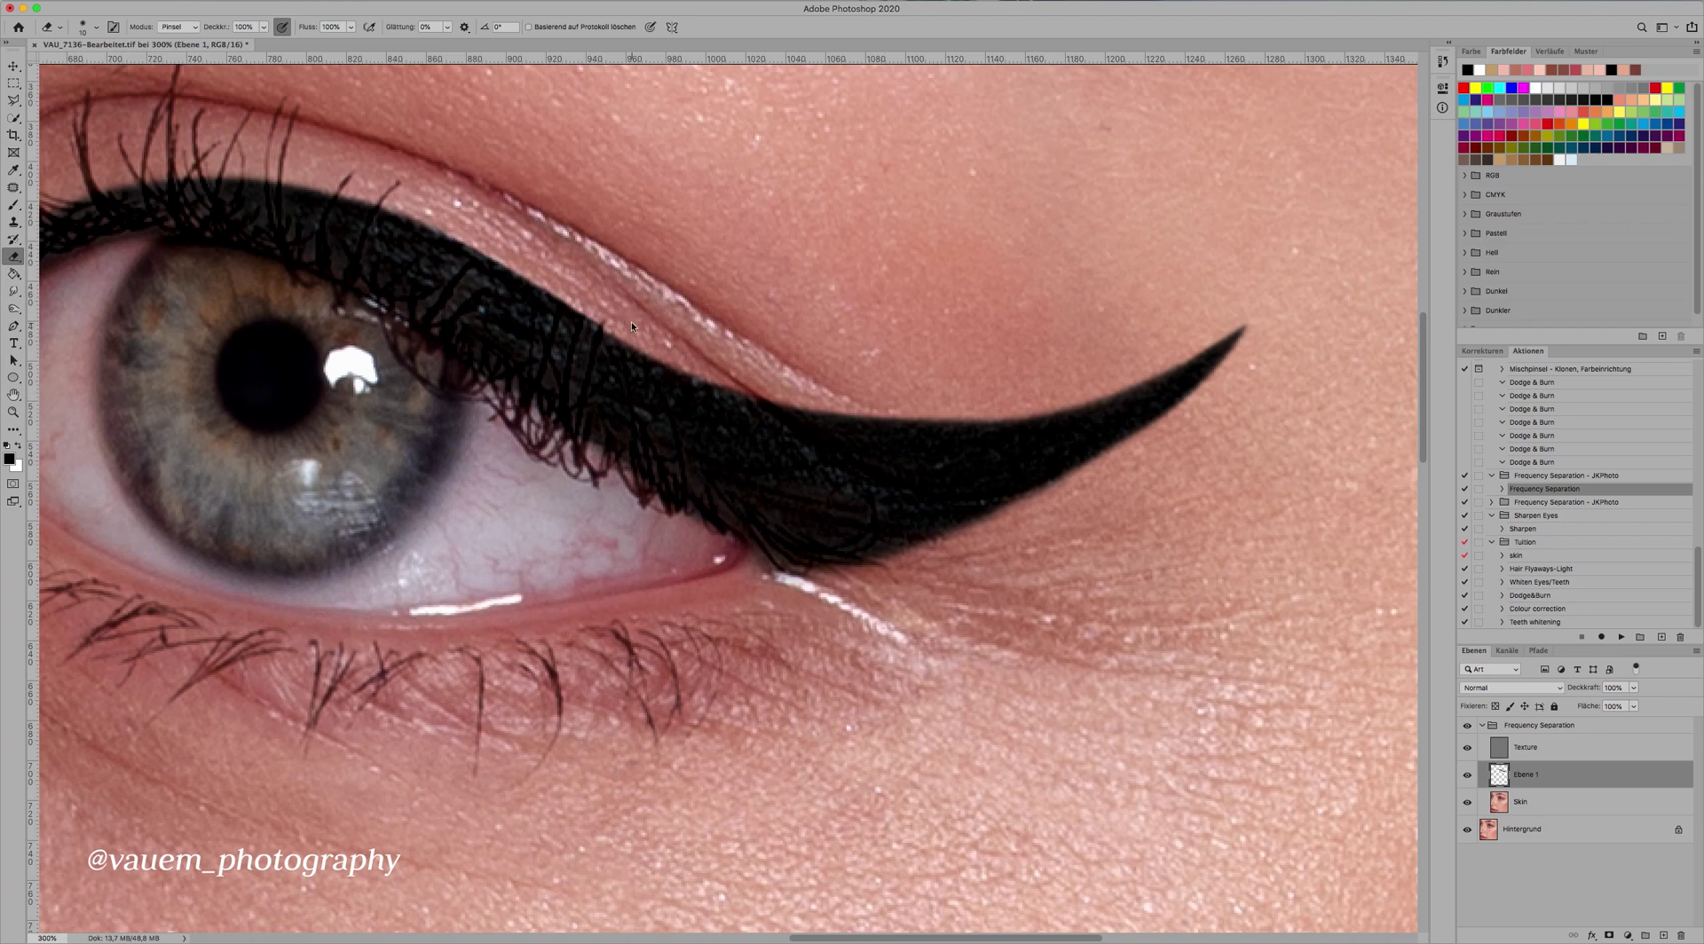
left_click_drag(632, 327, 606, 326)
left_click_drag(720, 382, 850, 408)
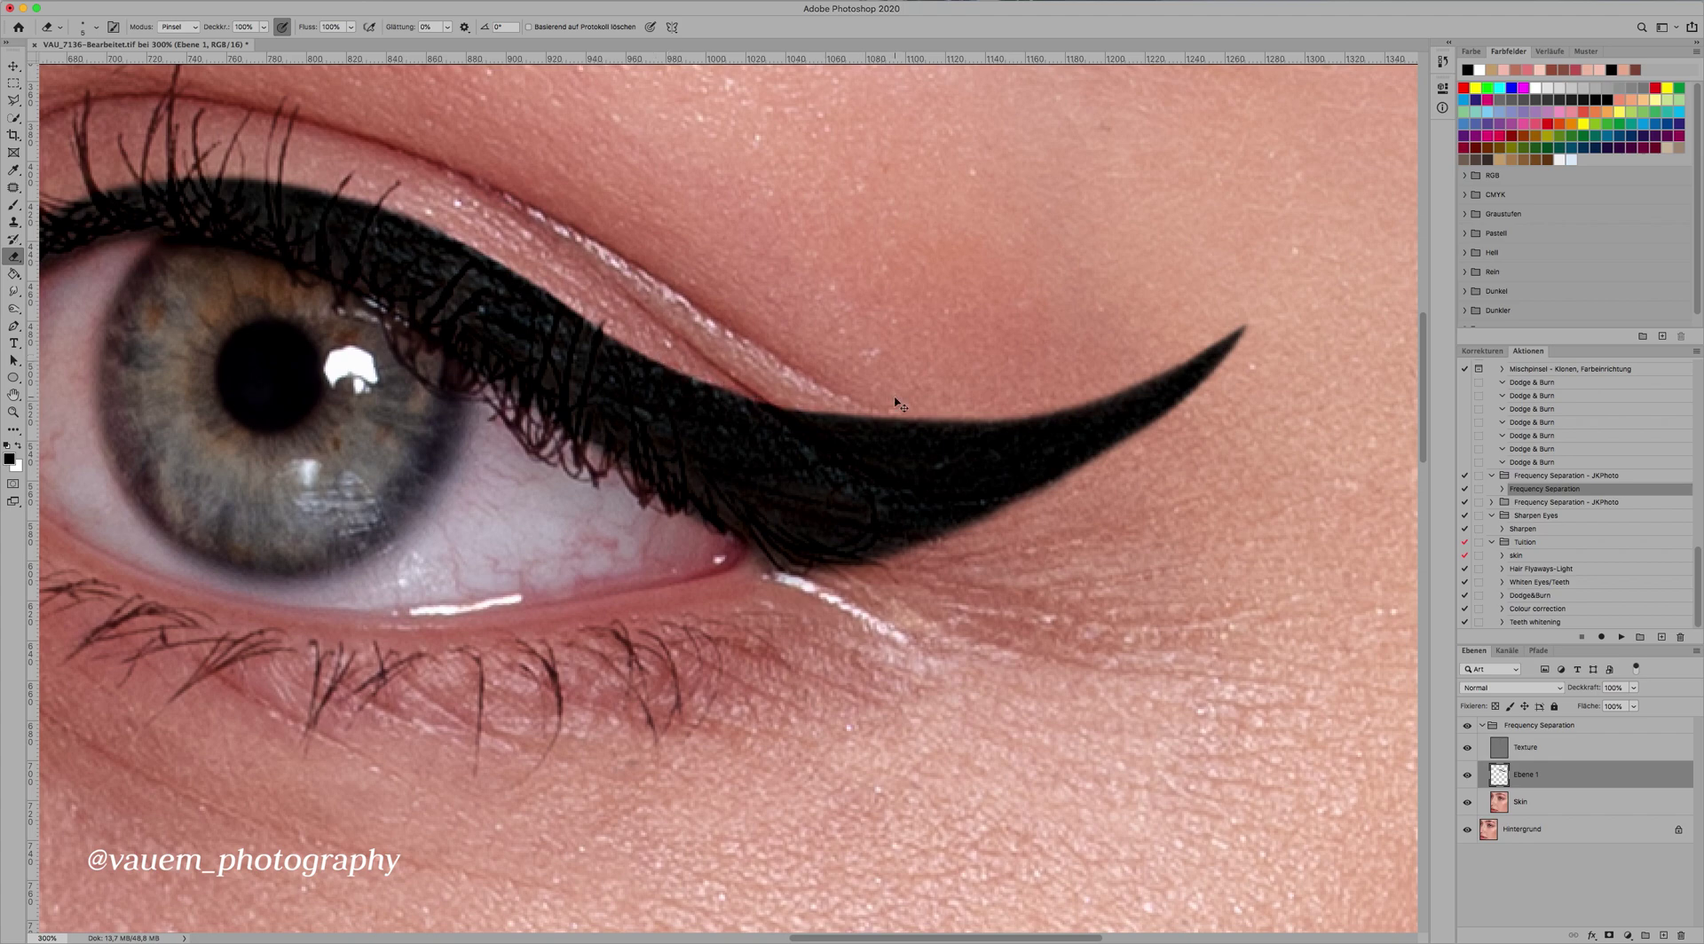
key("super+0")
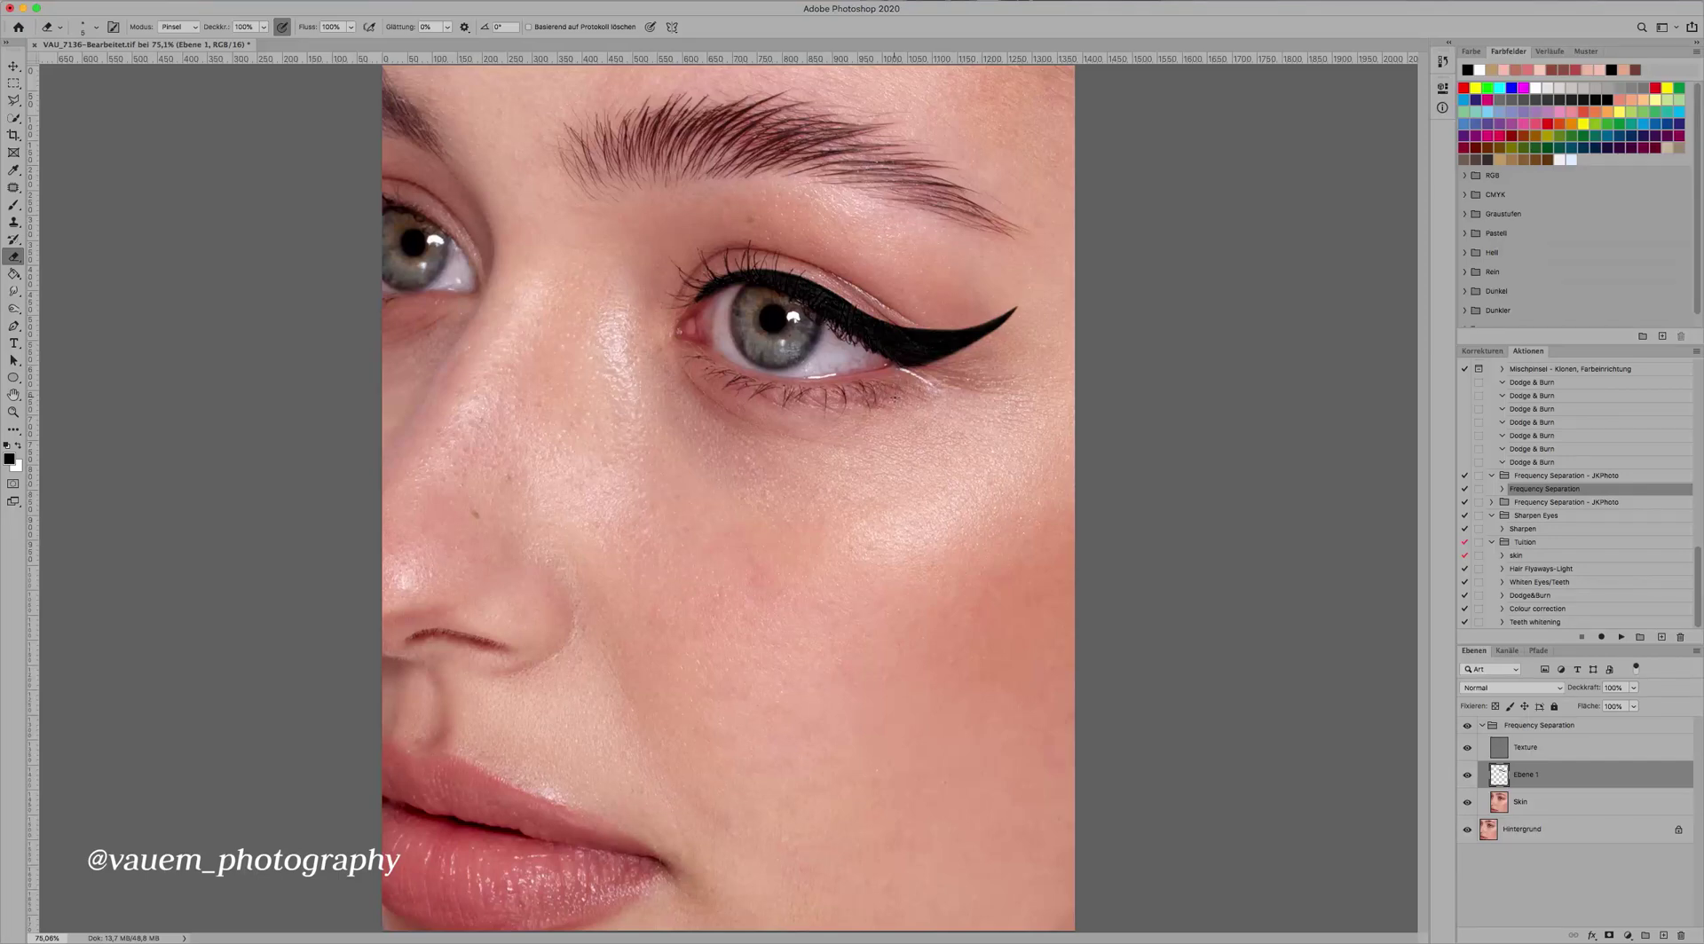
key("v")
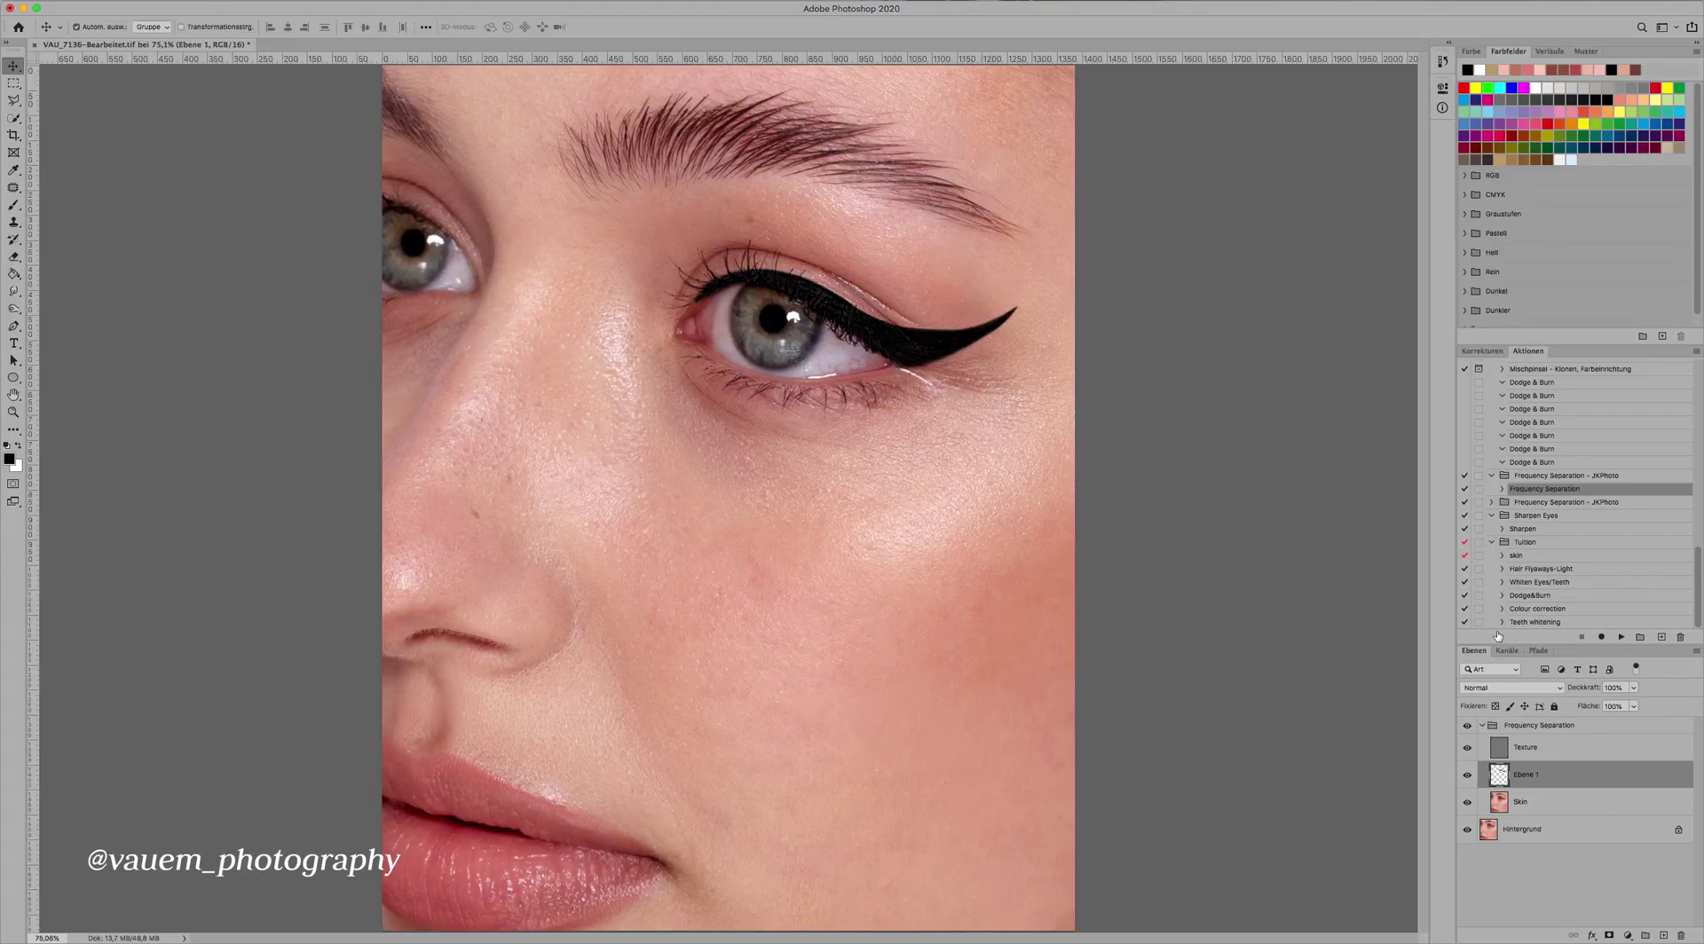
- Compare the portrait with and without the eyeliner by toggling the Frequency Separation group's visibility
key("super+minus")
left_click(1467, 726)
left_click(1467, 726)
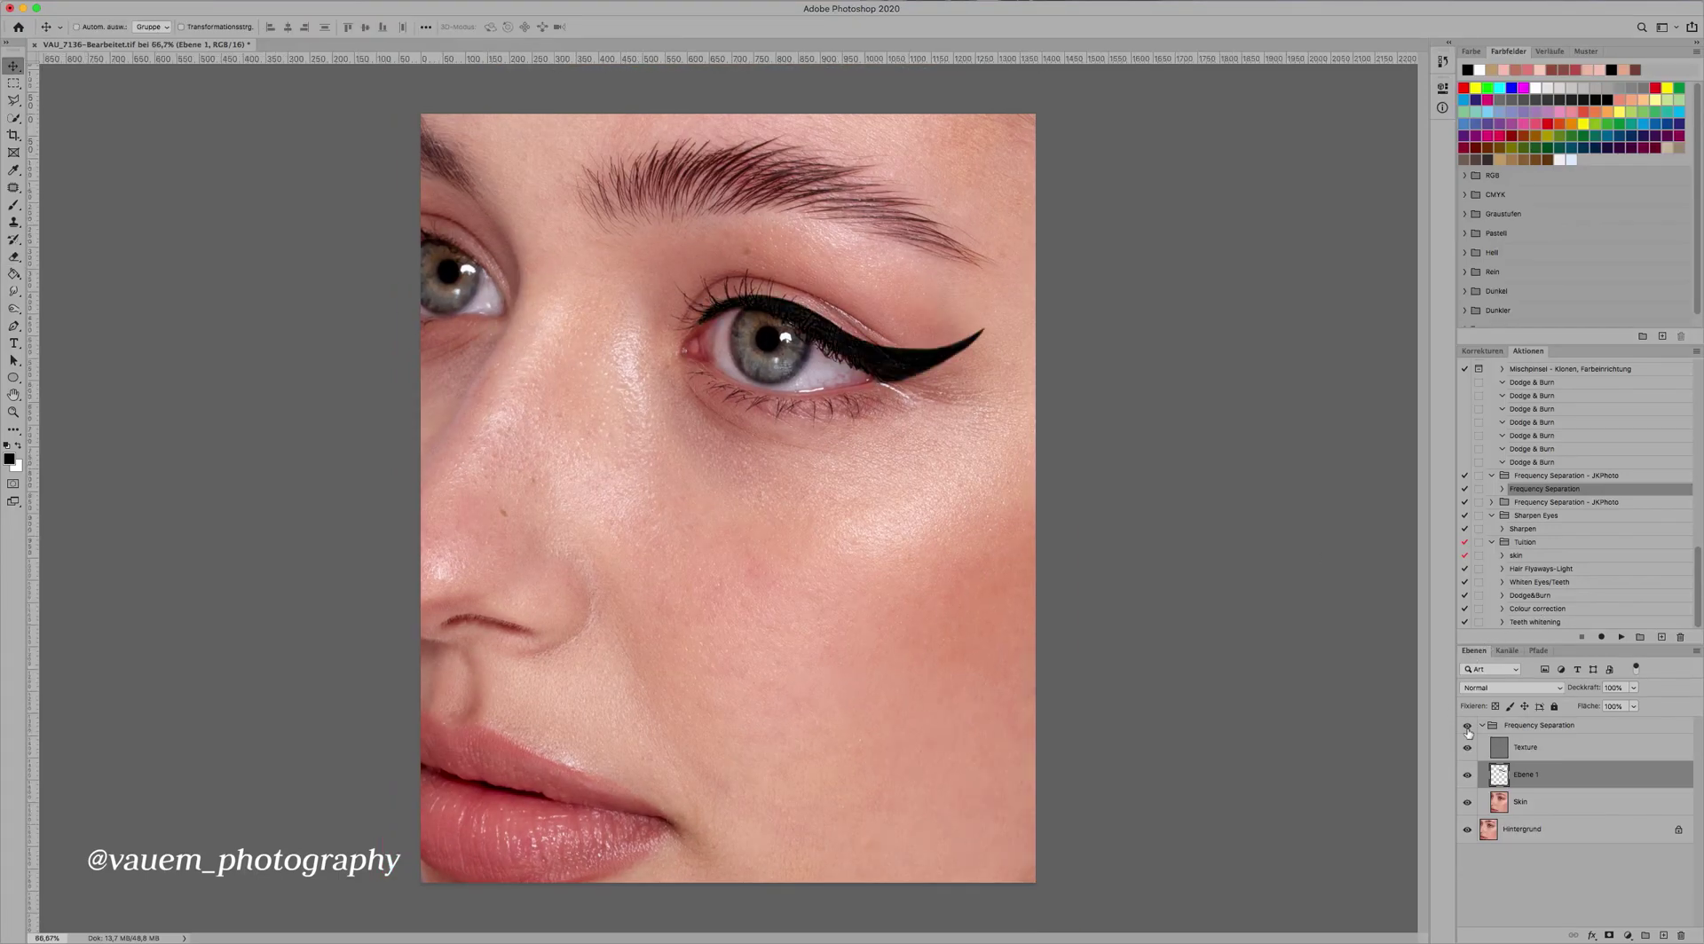
- Flatten all layers into the background and duplicate the flattened image onto a new layer
left_click(1520, 747)
right_click(1540, 748)
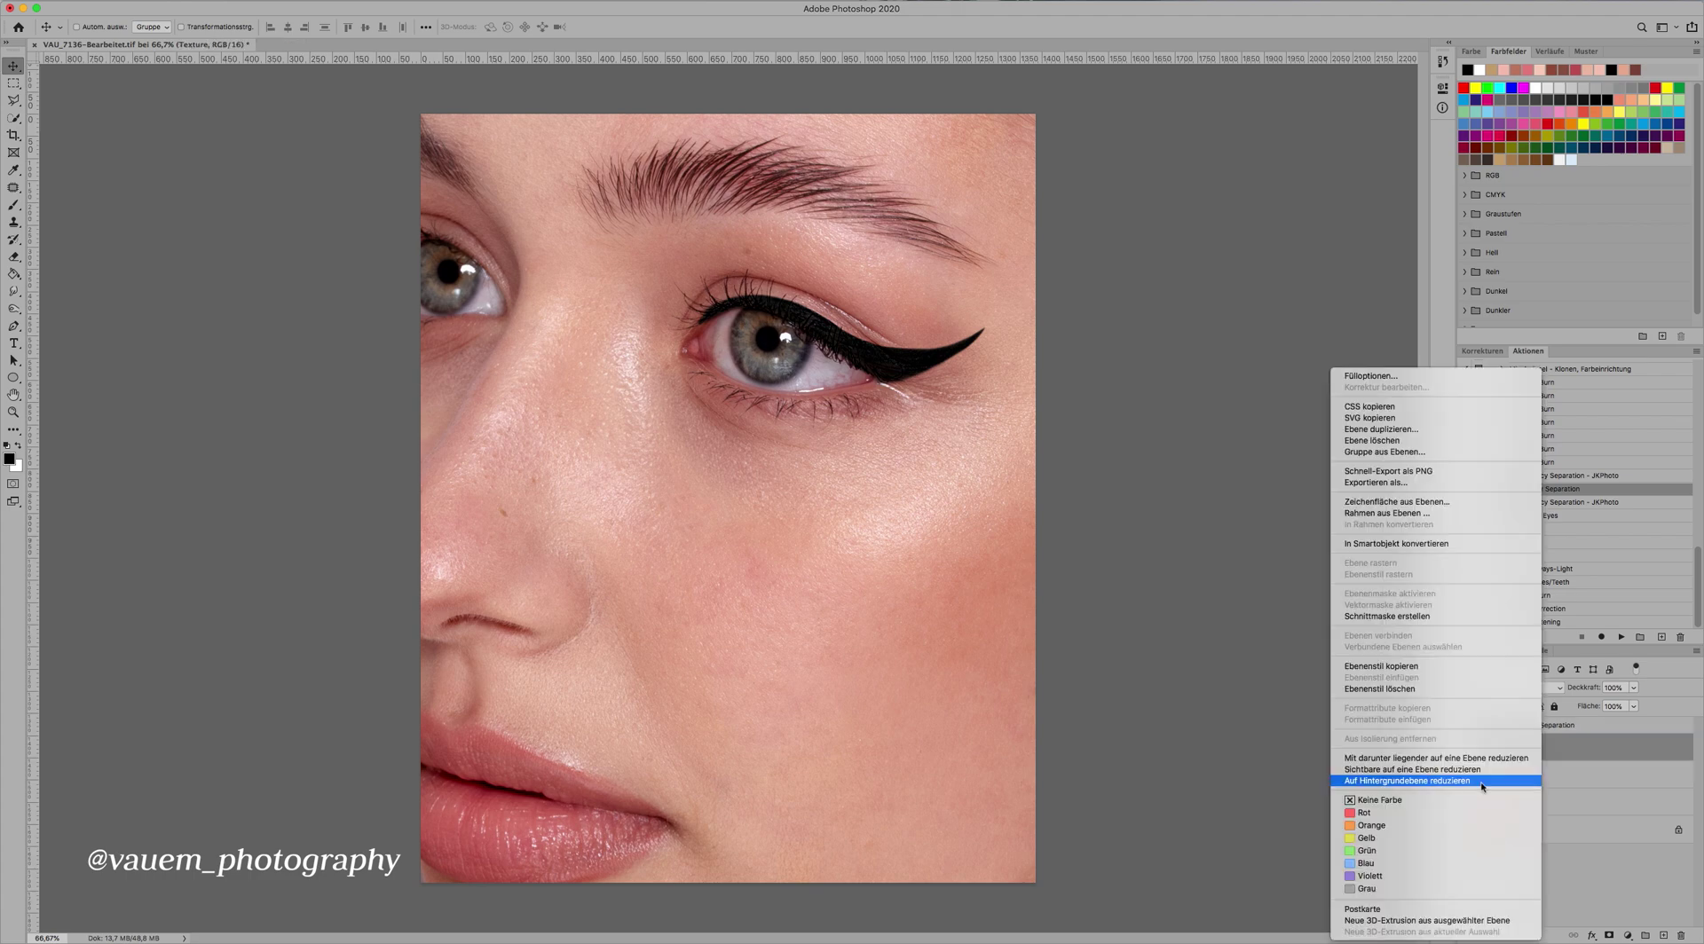
left_click(1454, 781)
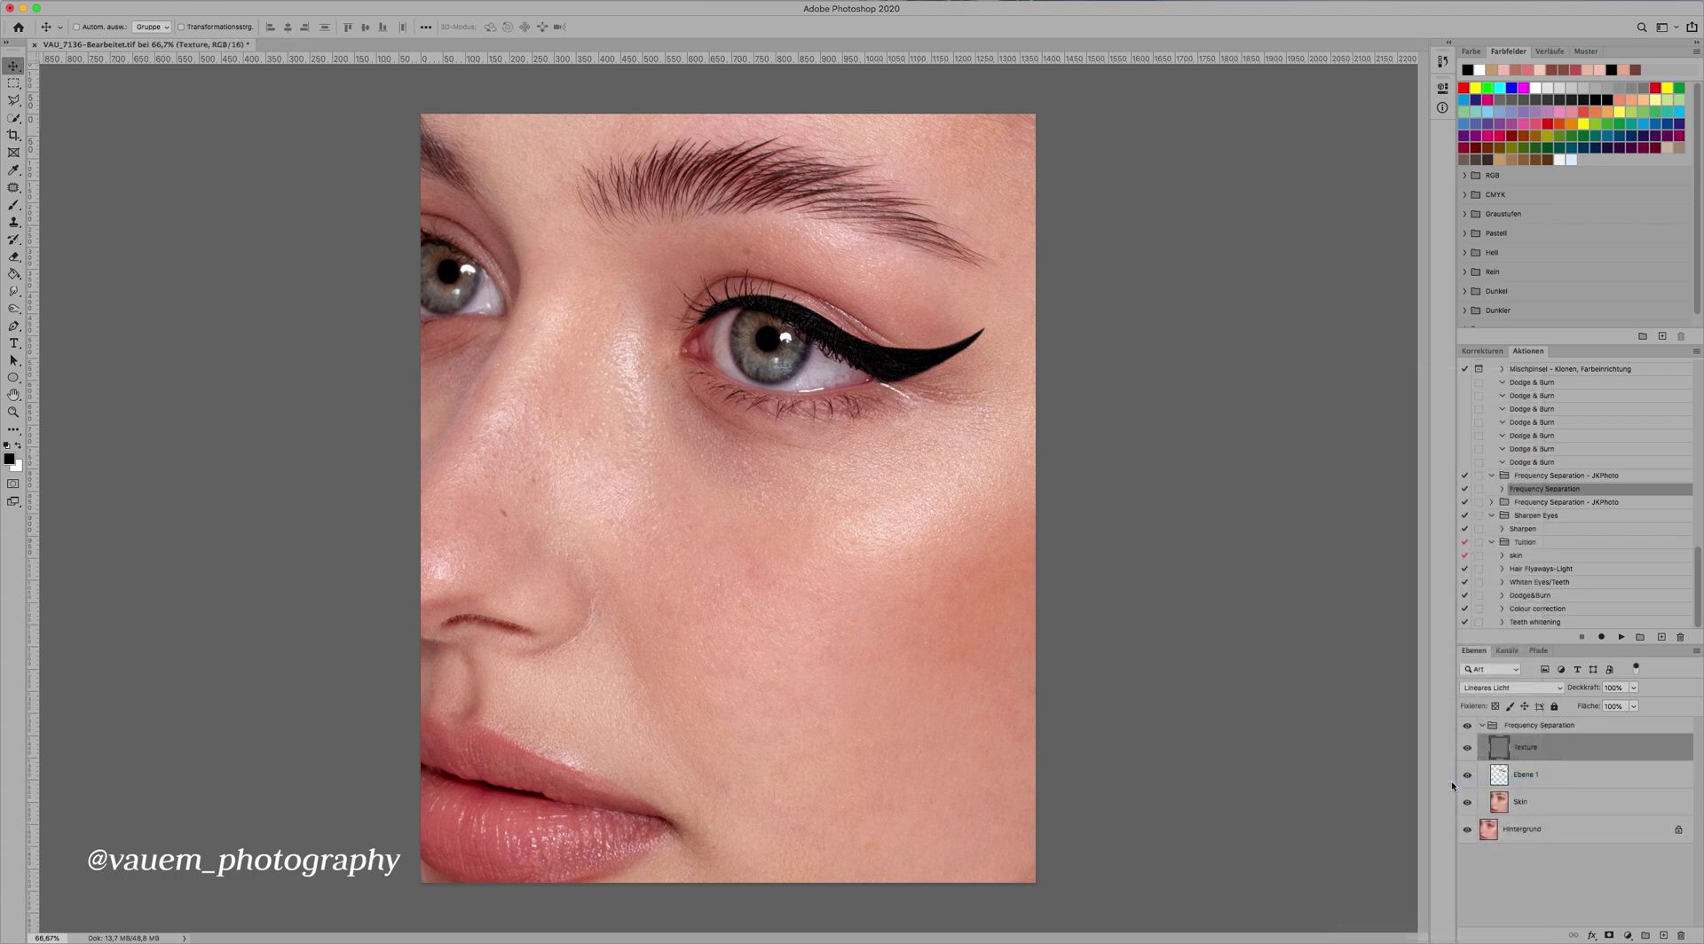
key("super+j")
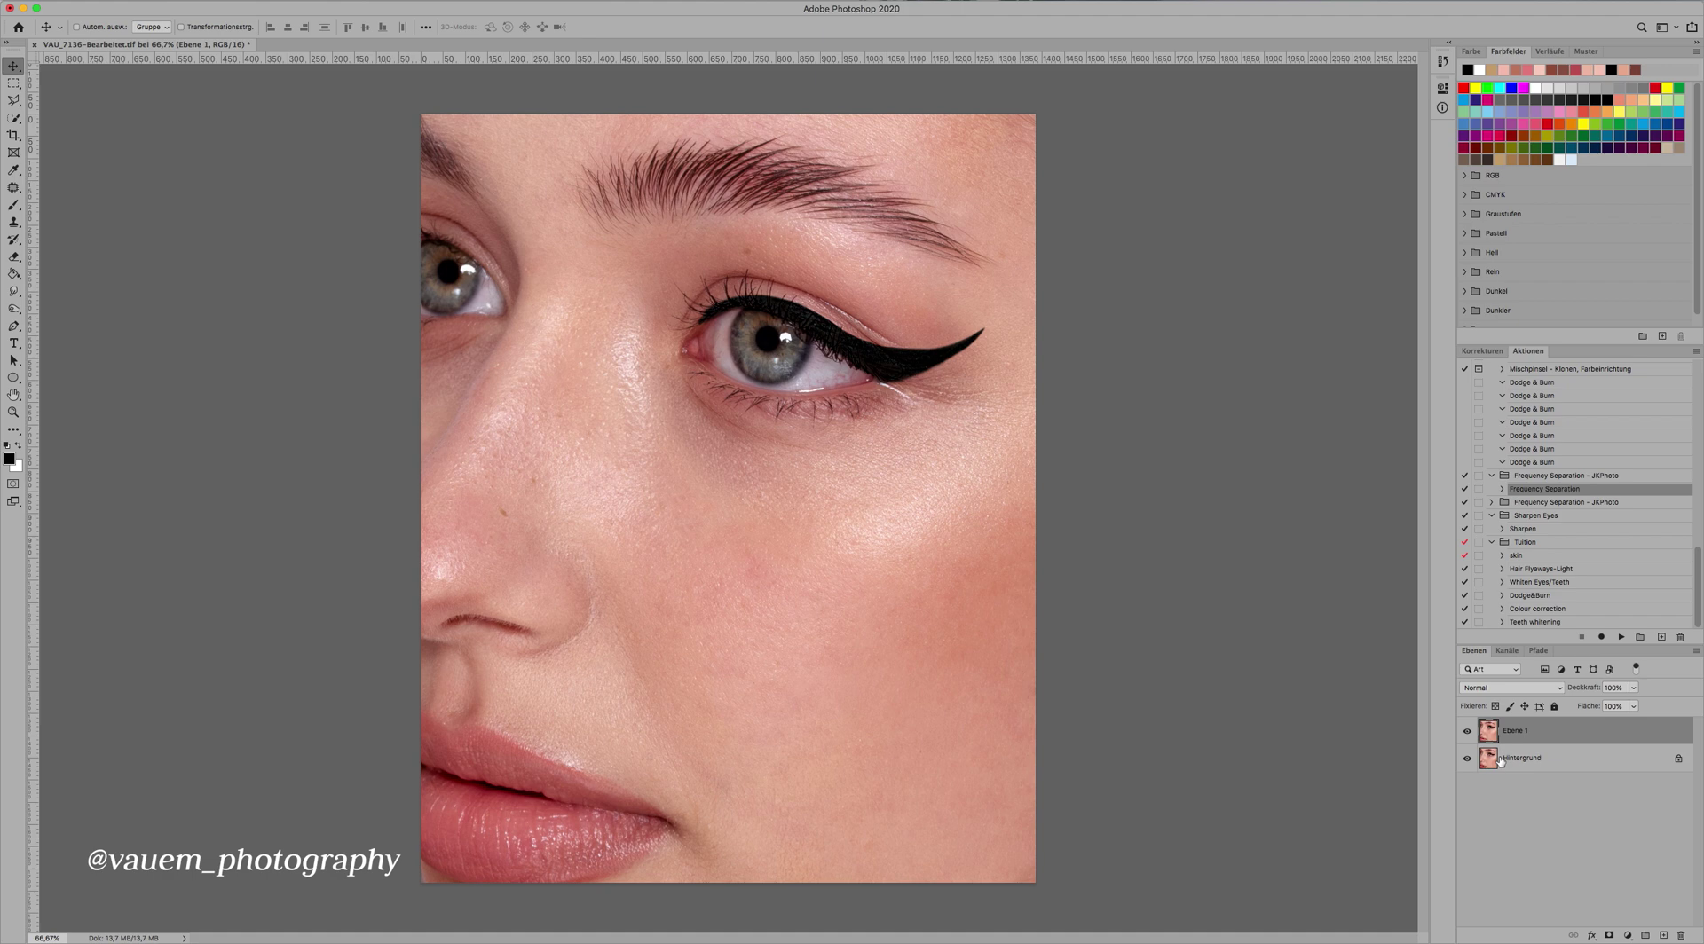
- Open the Liquify filter on the duplicated layer and reduce the warp brush size to 164 for work around the eye
left_click(355, 2)
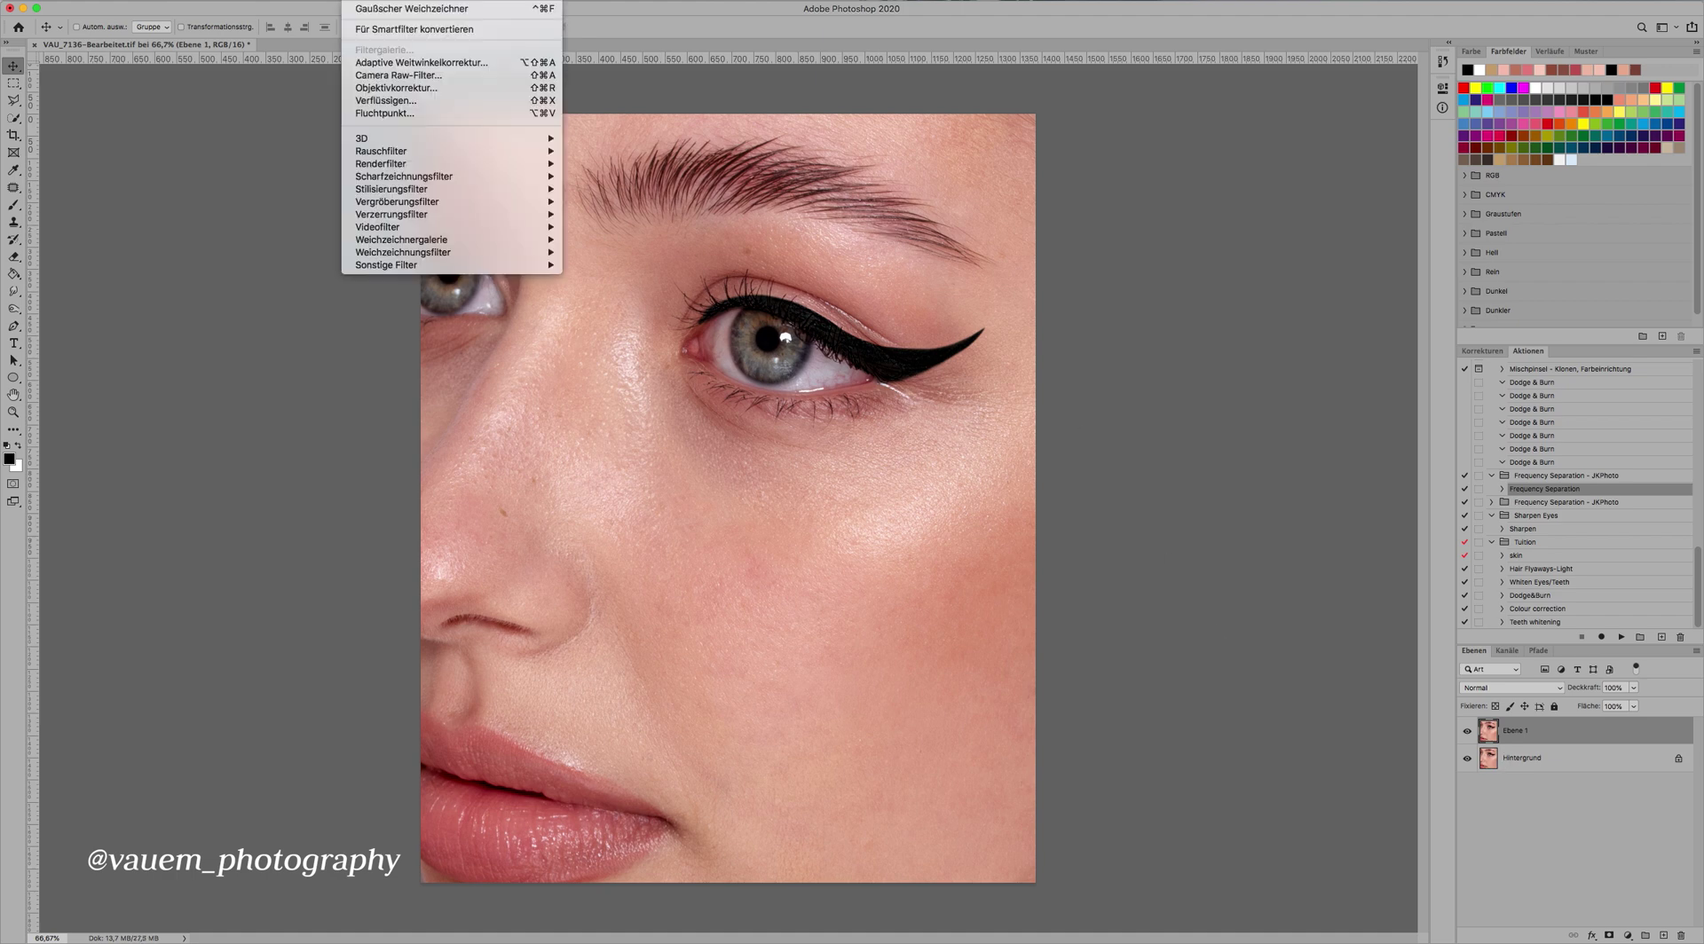
left_click(383, 101)
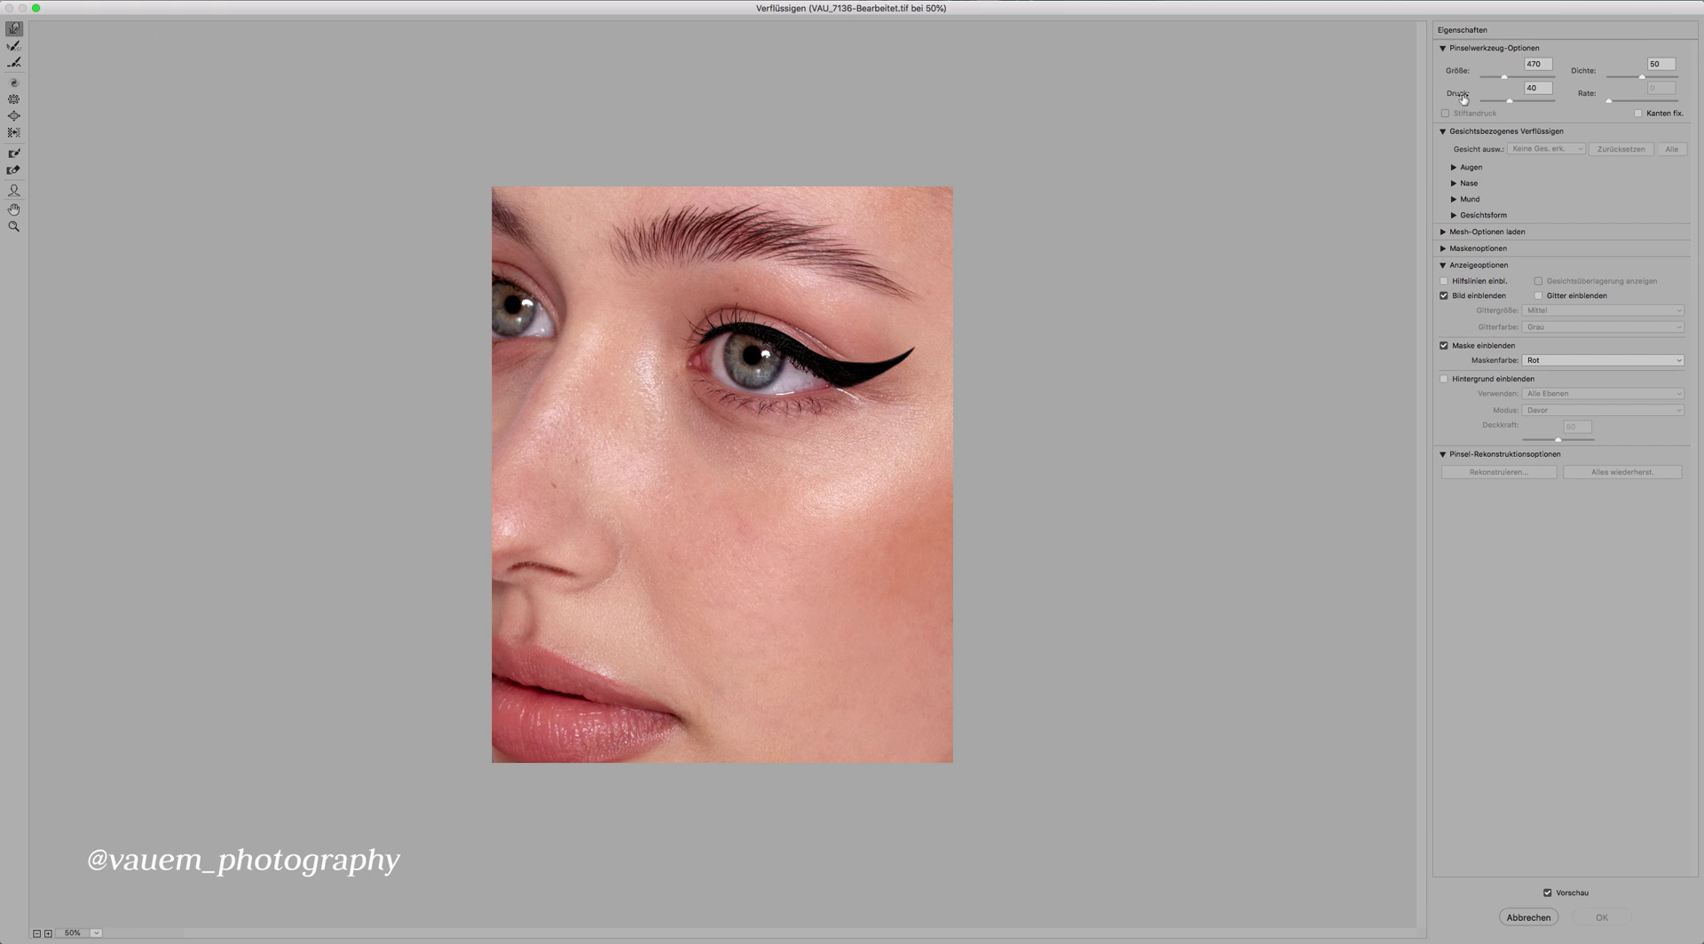
key("super+plus")
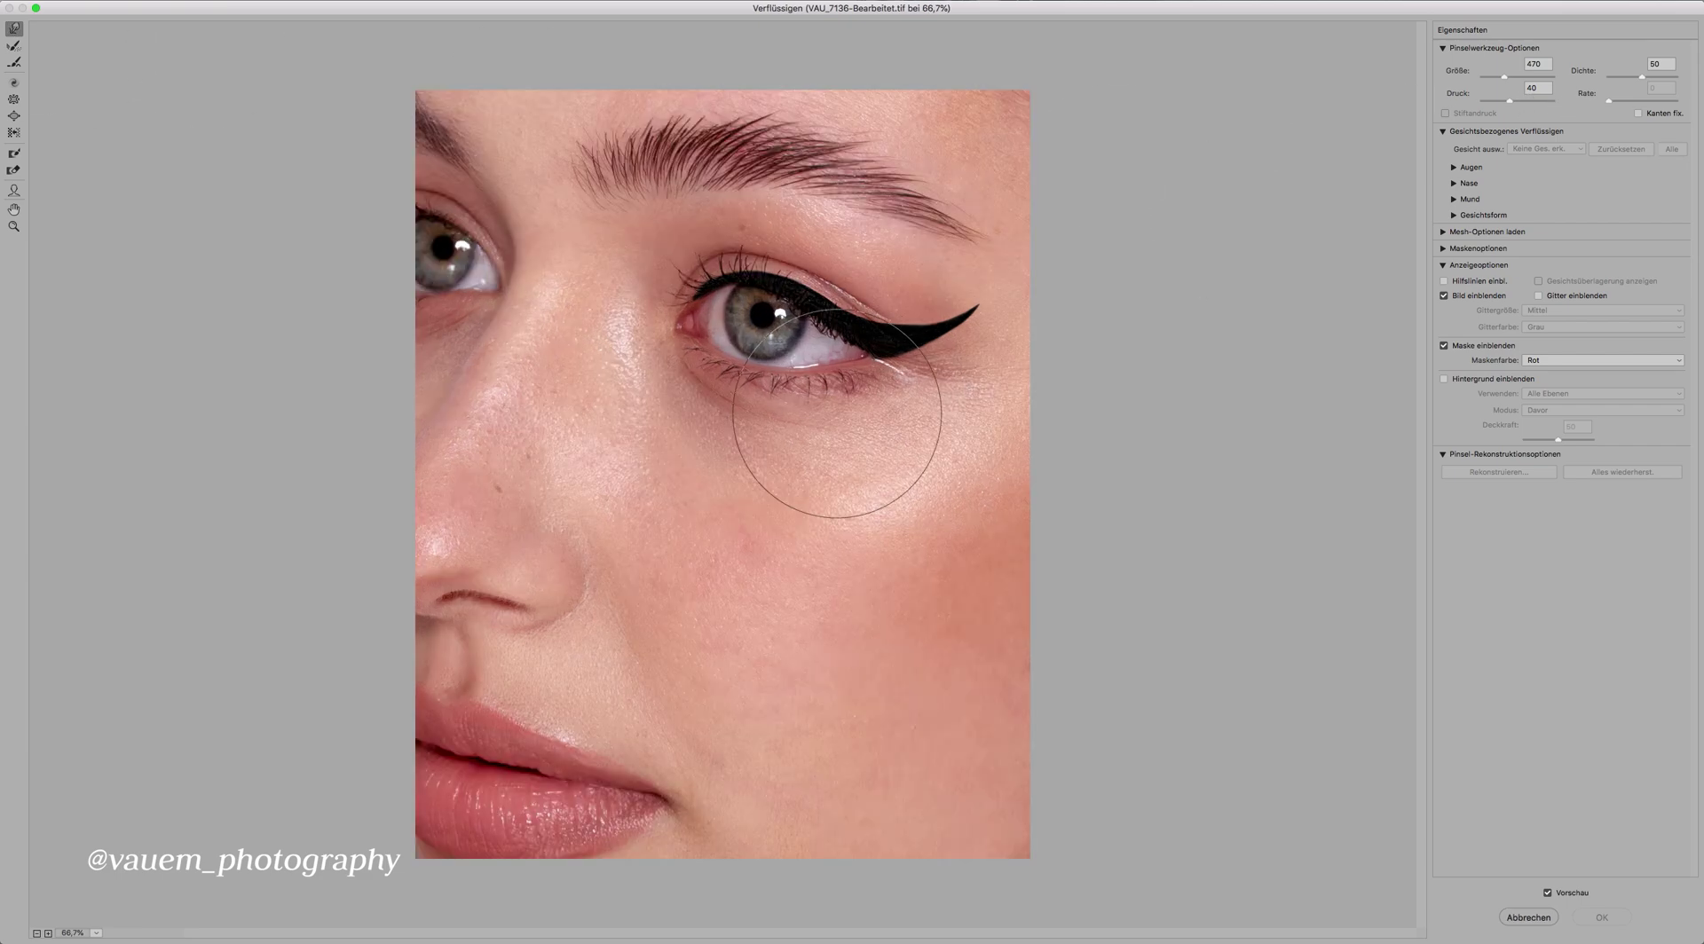
key("super+plus")
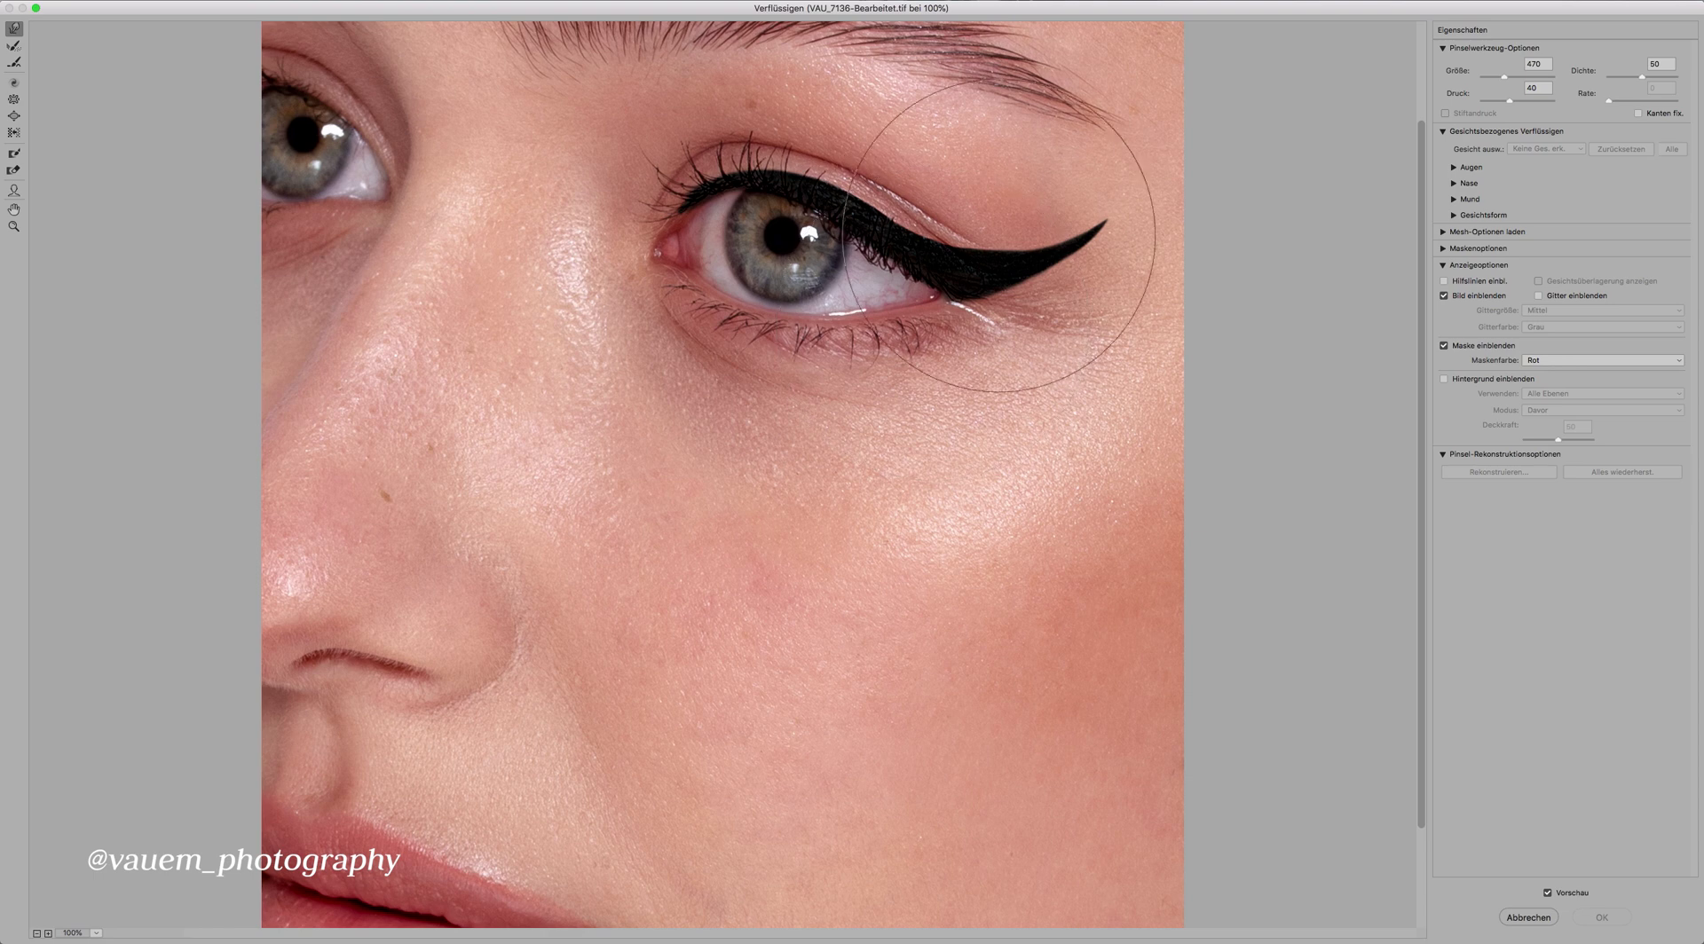
left_click_drag(1023, 239, 864, 246)
scroll(891, 246, "up", 2)
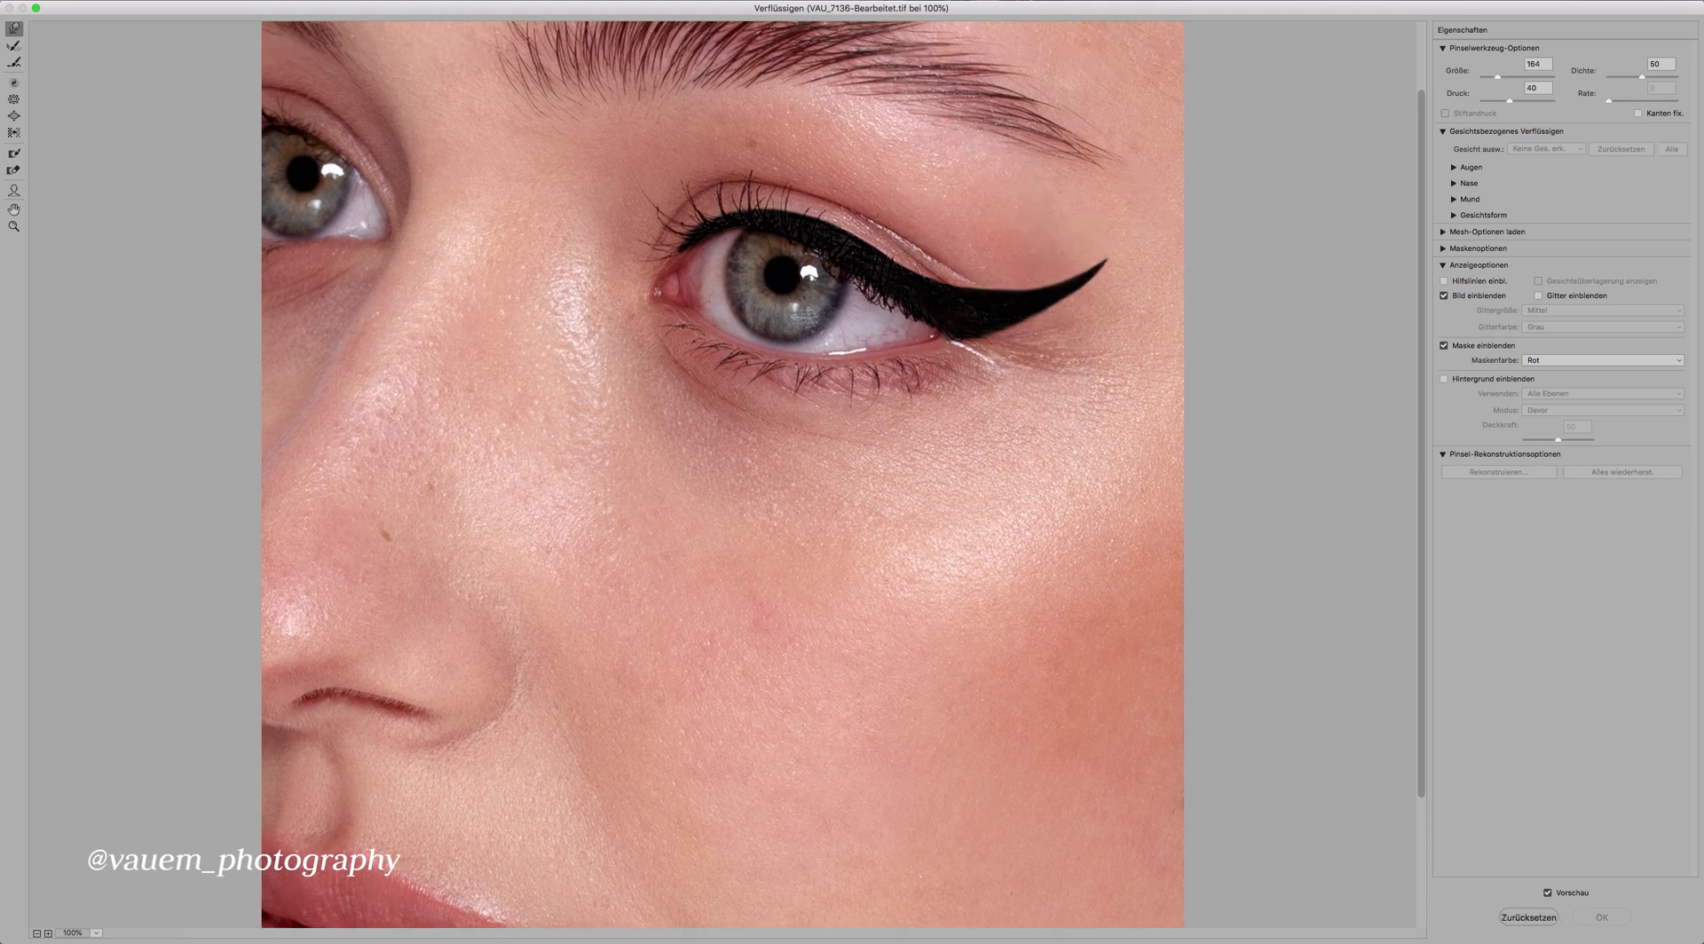
- Reduce the Liquify brush to about 122 and nudge the eyeliner's upper edge smooth above the outer eye corner
left_click(921, 252)
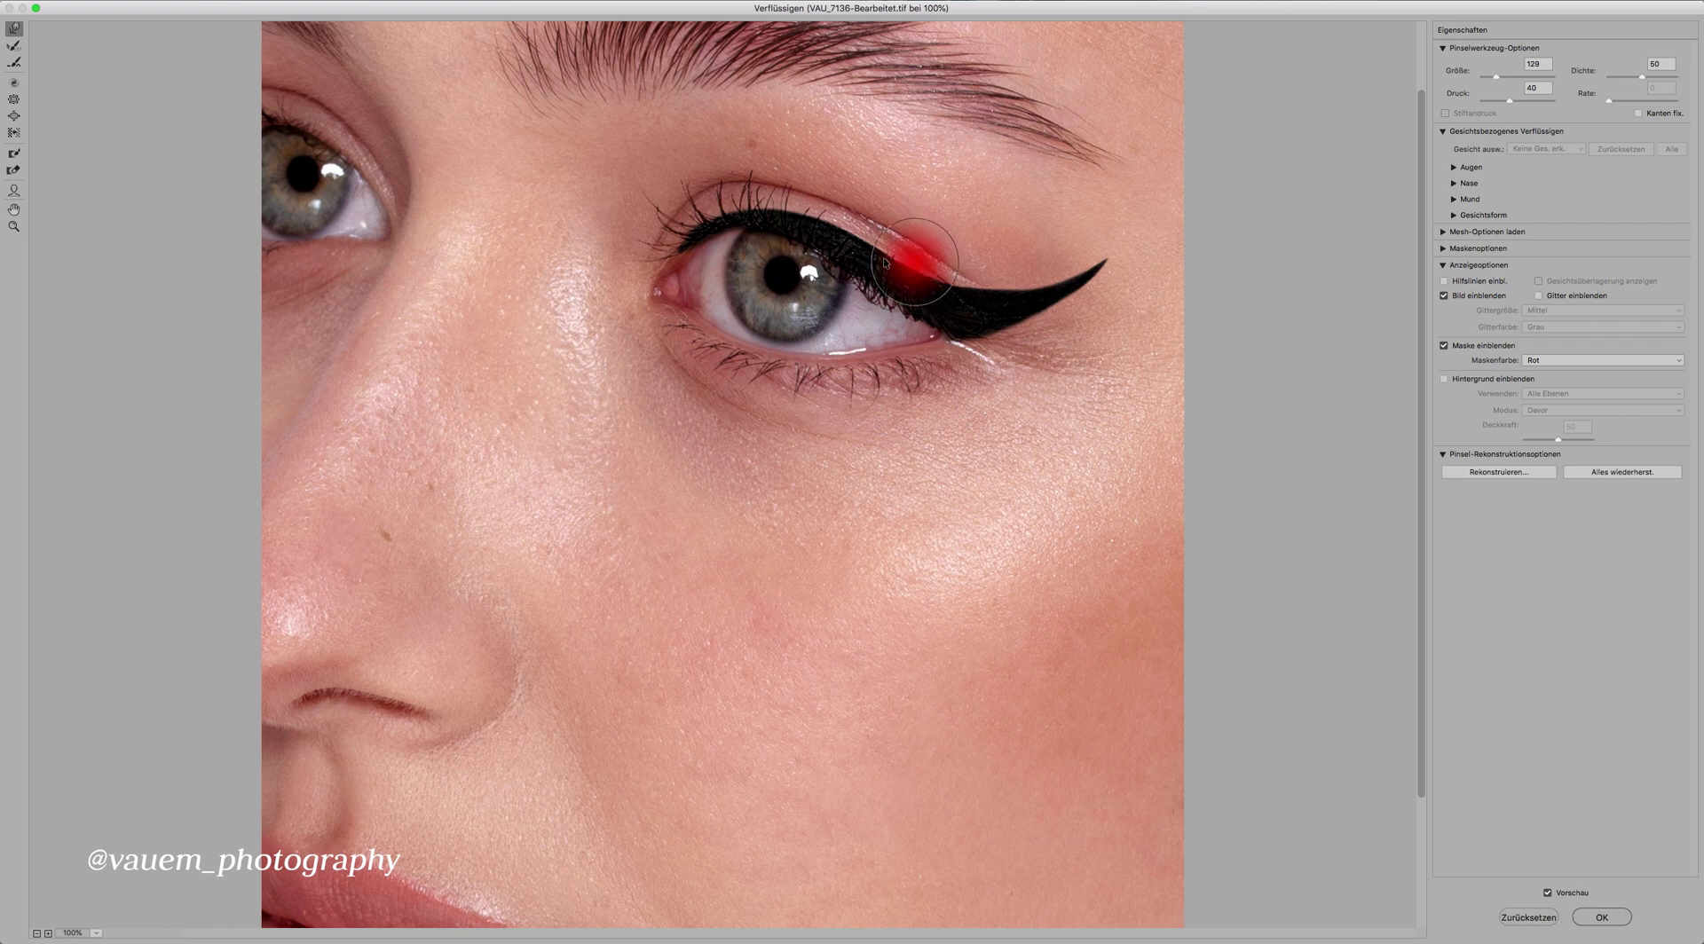
key("super+z")
key("bracketleft")
key("bracketleft")
key("bracketleft")
key("bracketleft")
key("bracketleft")
key("bracketleft")
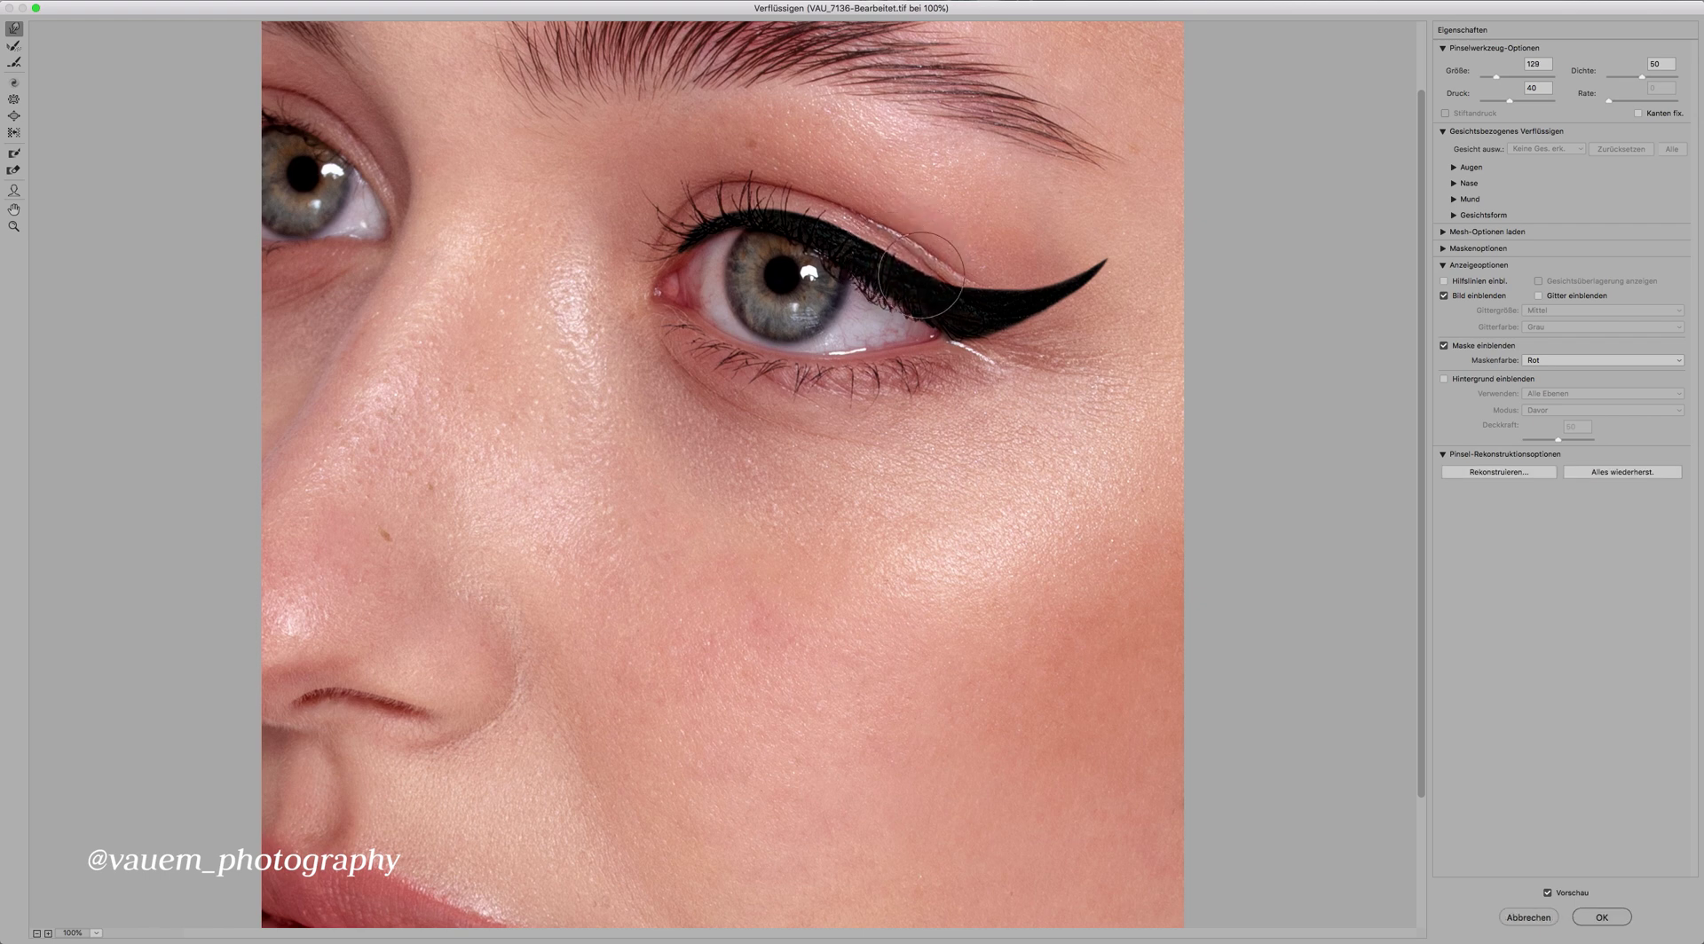
left_click(887, 243)
left_click_drag(886, 245, 890, 245)
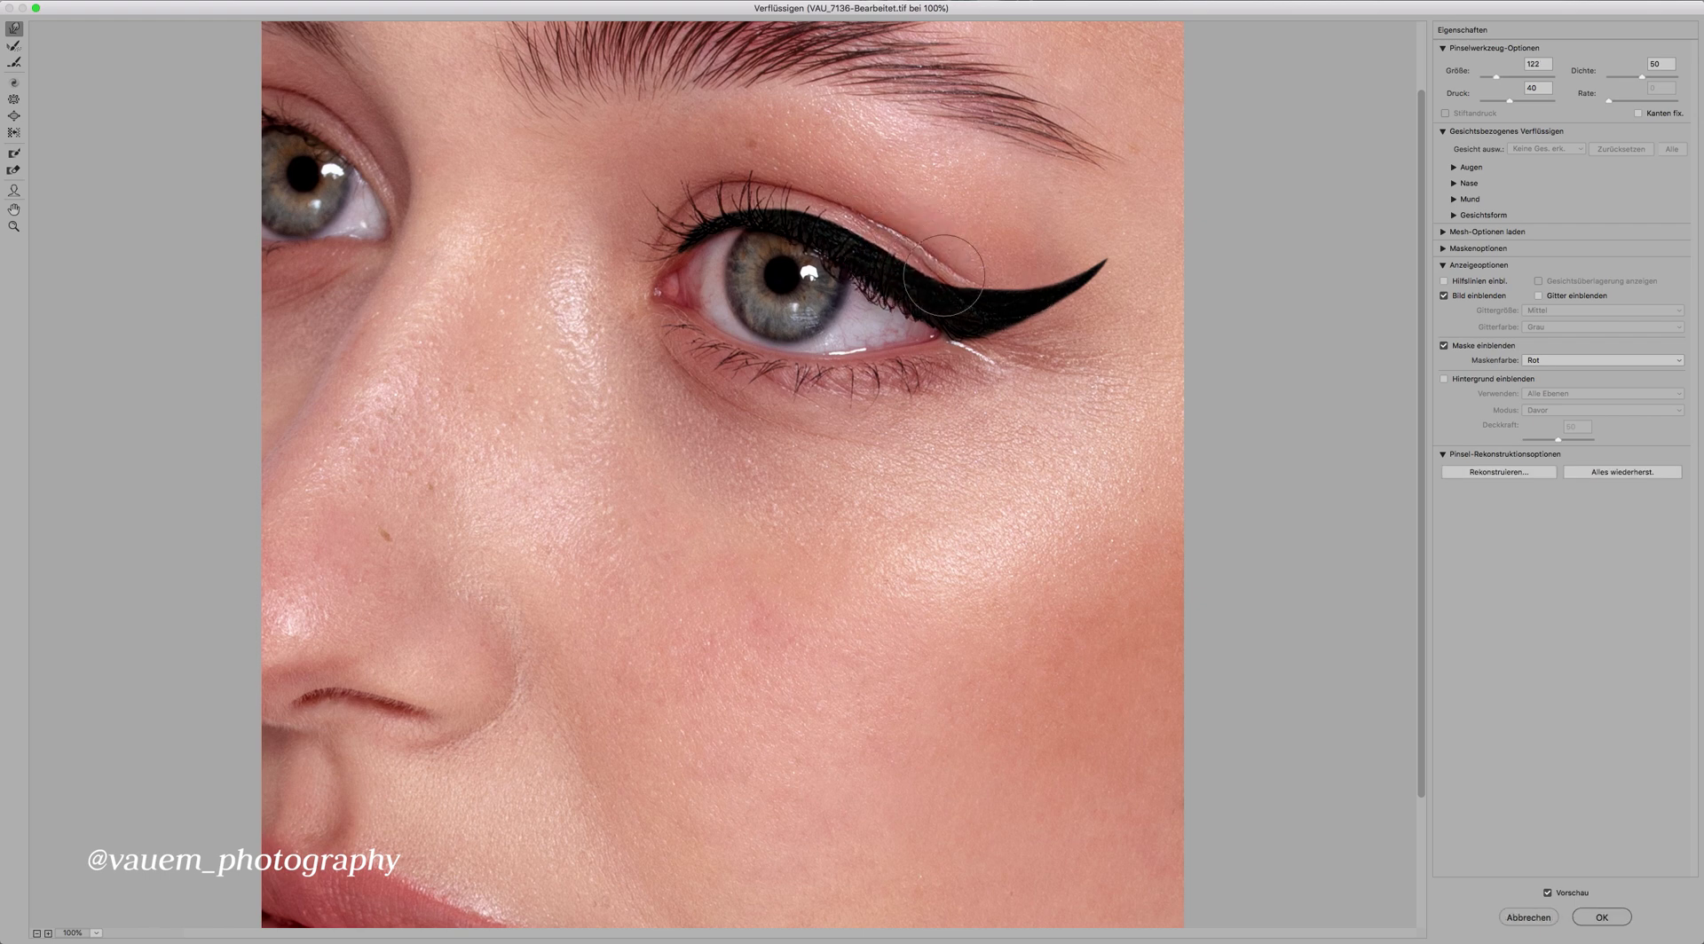
- Pull the eyeliner's wing tip slightly up and outward with a smaller warp brush, and apply the Liquify filter
key("super+0")
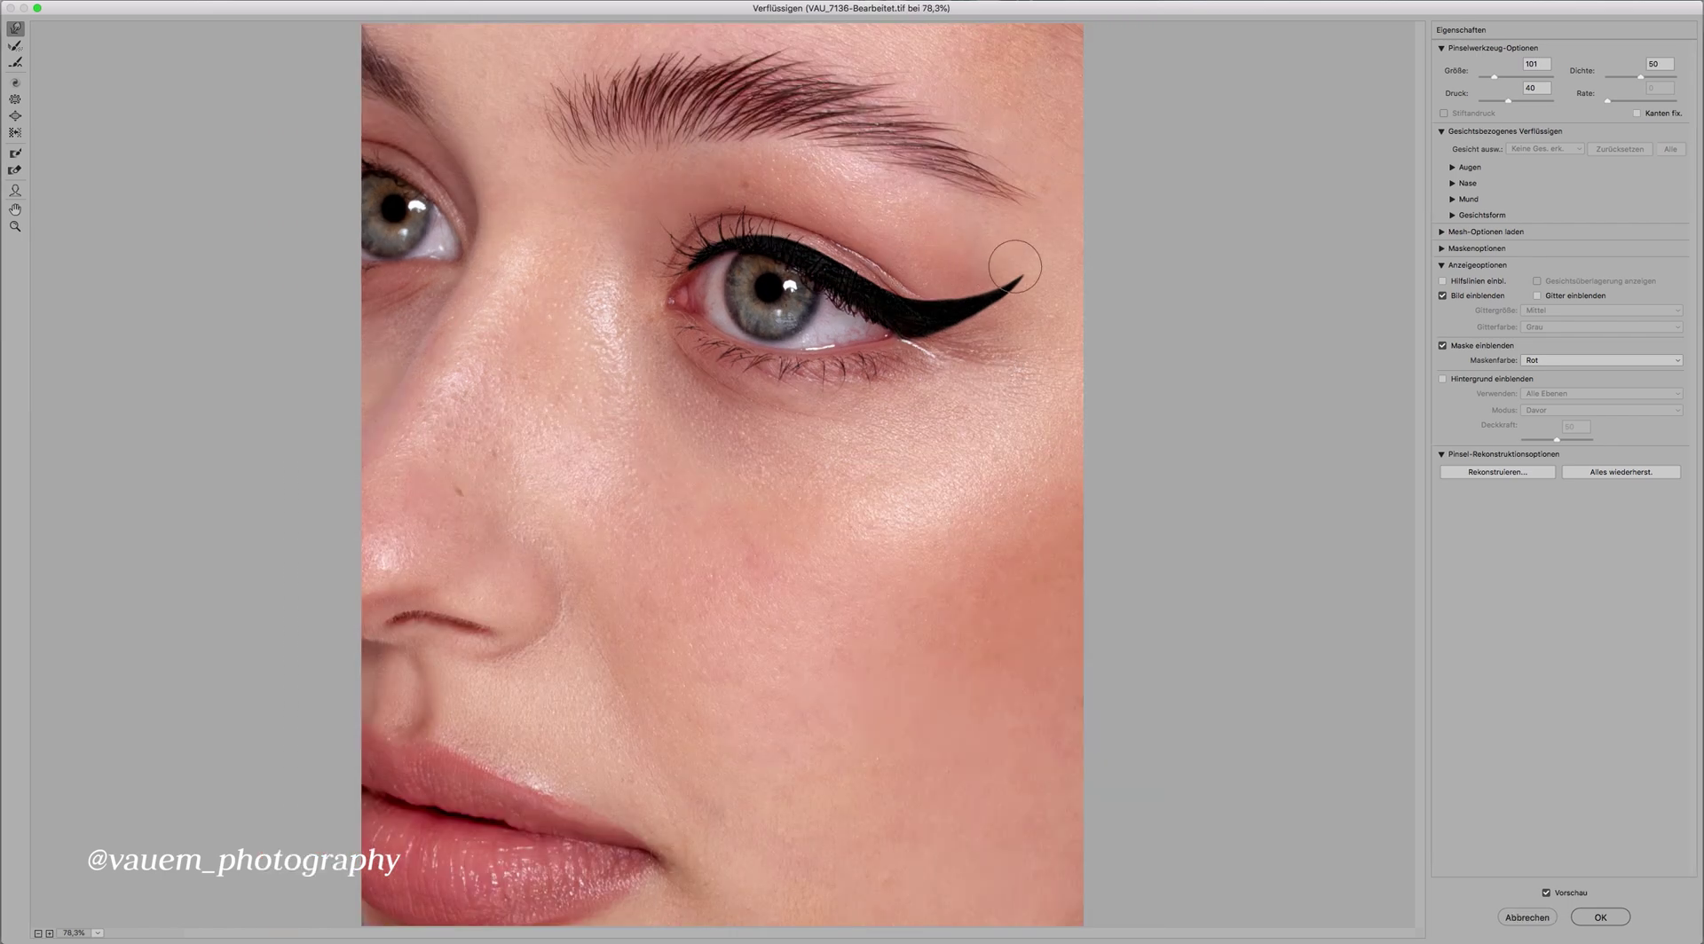
left_click_drag(1018, 287, 1034, 269)
left_click_drag(1024, 275, 1037, 293, "ctrl+alt")
key("Return")
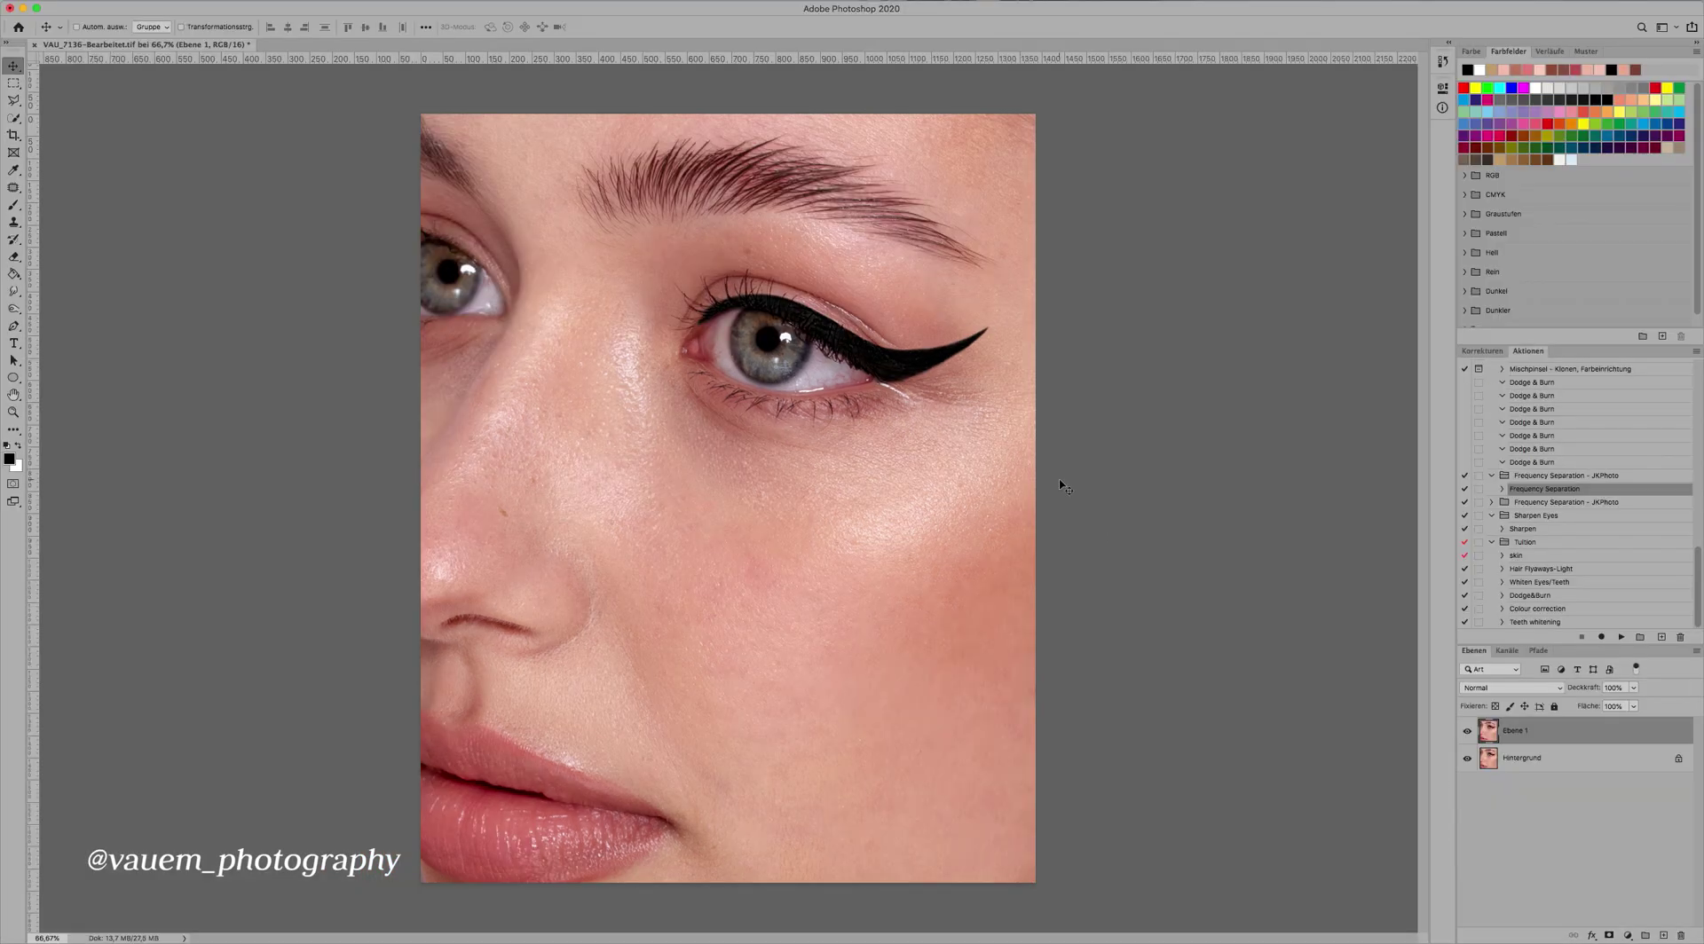
- Compare the eyeliner before and after Liquify by toggling the visibility of the duplicated layer
key("super+minus")
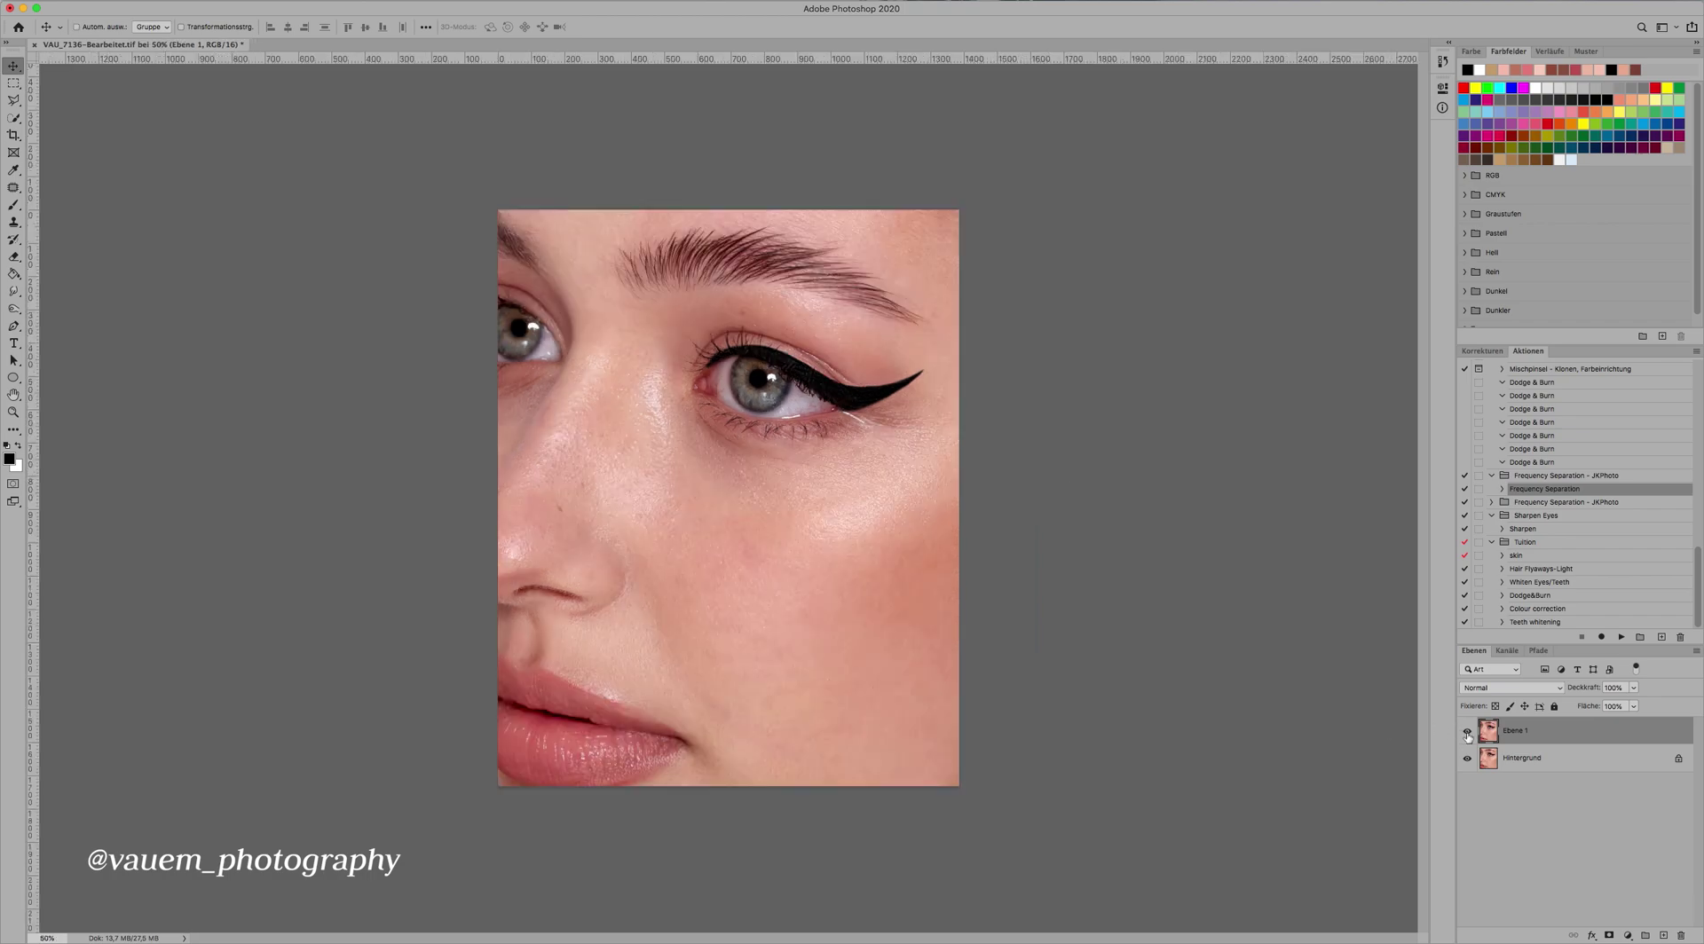
left_click(1467, 733)
left_click(1467, 733)
- Compare the first brush stroke state with the final Liquify state in the history, ending on the Liquify state
left_click(1442, 62)
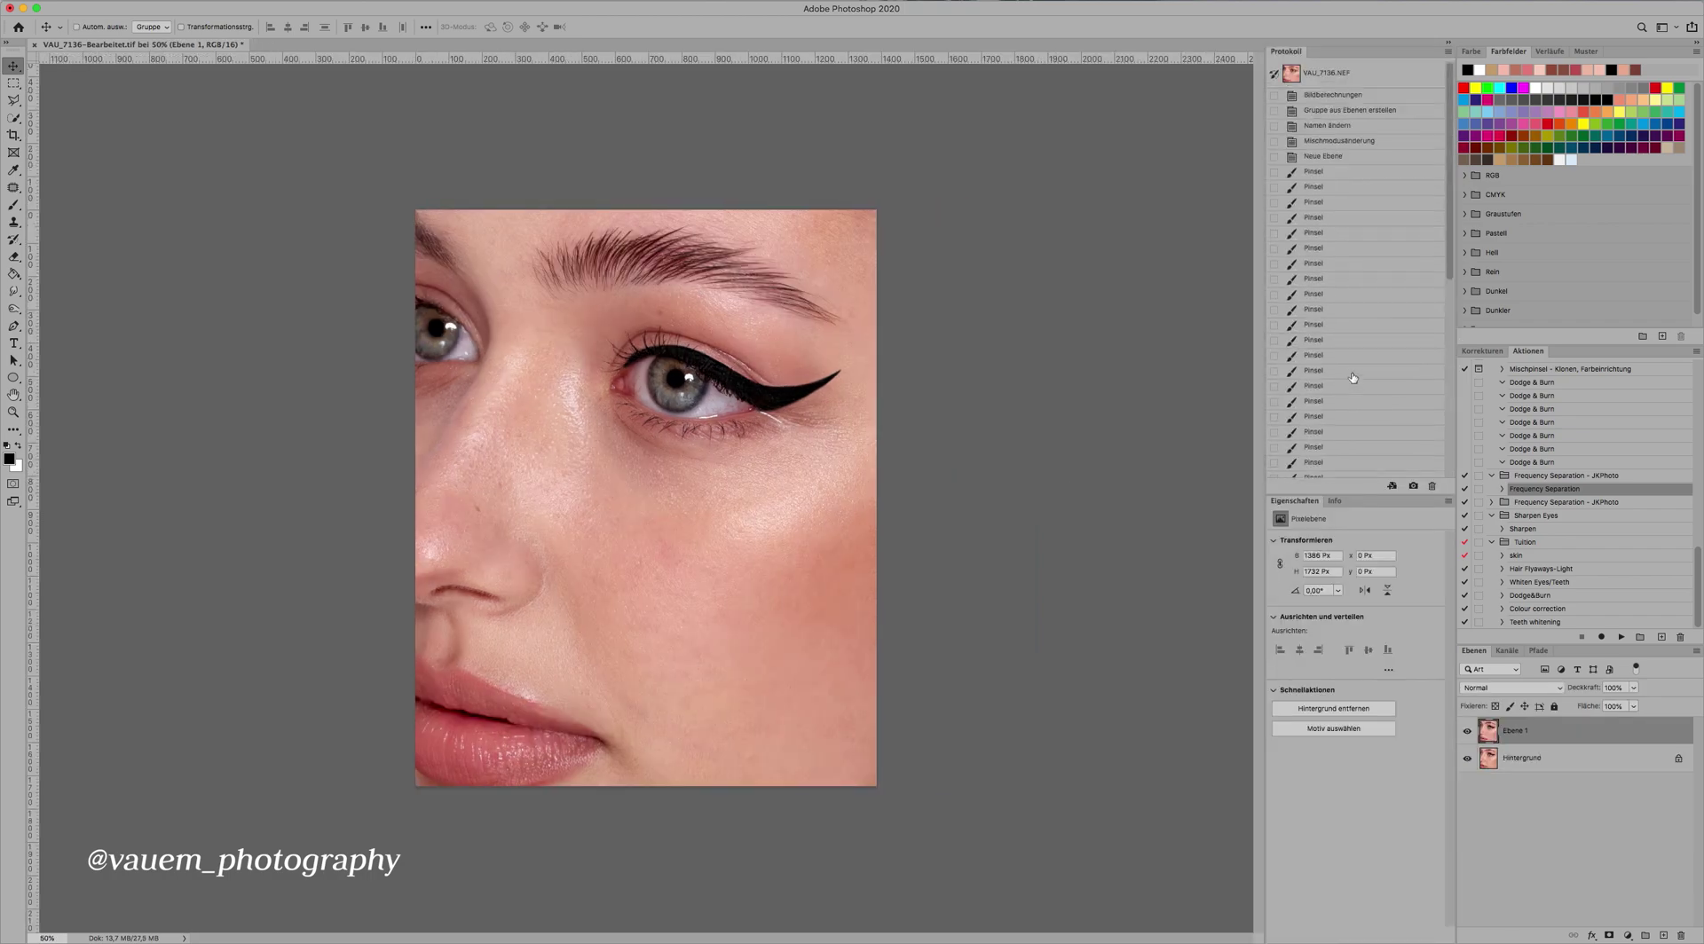
left_click(1351, 171)
scroll(1340, 337, "down", 10)
left_click(1340, 470)
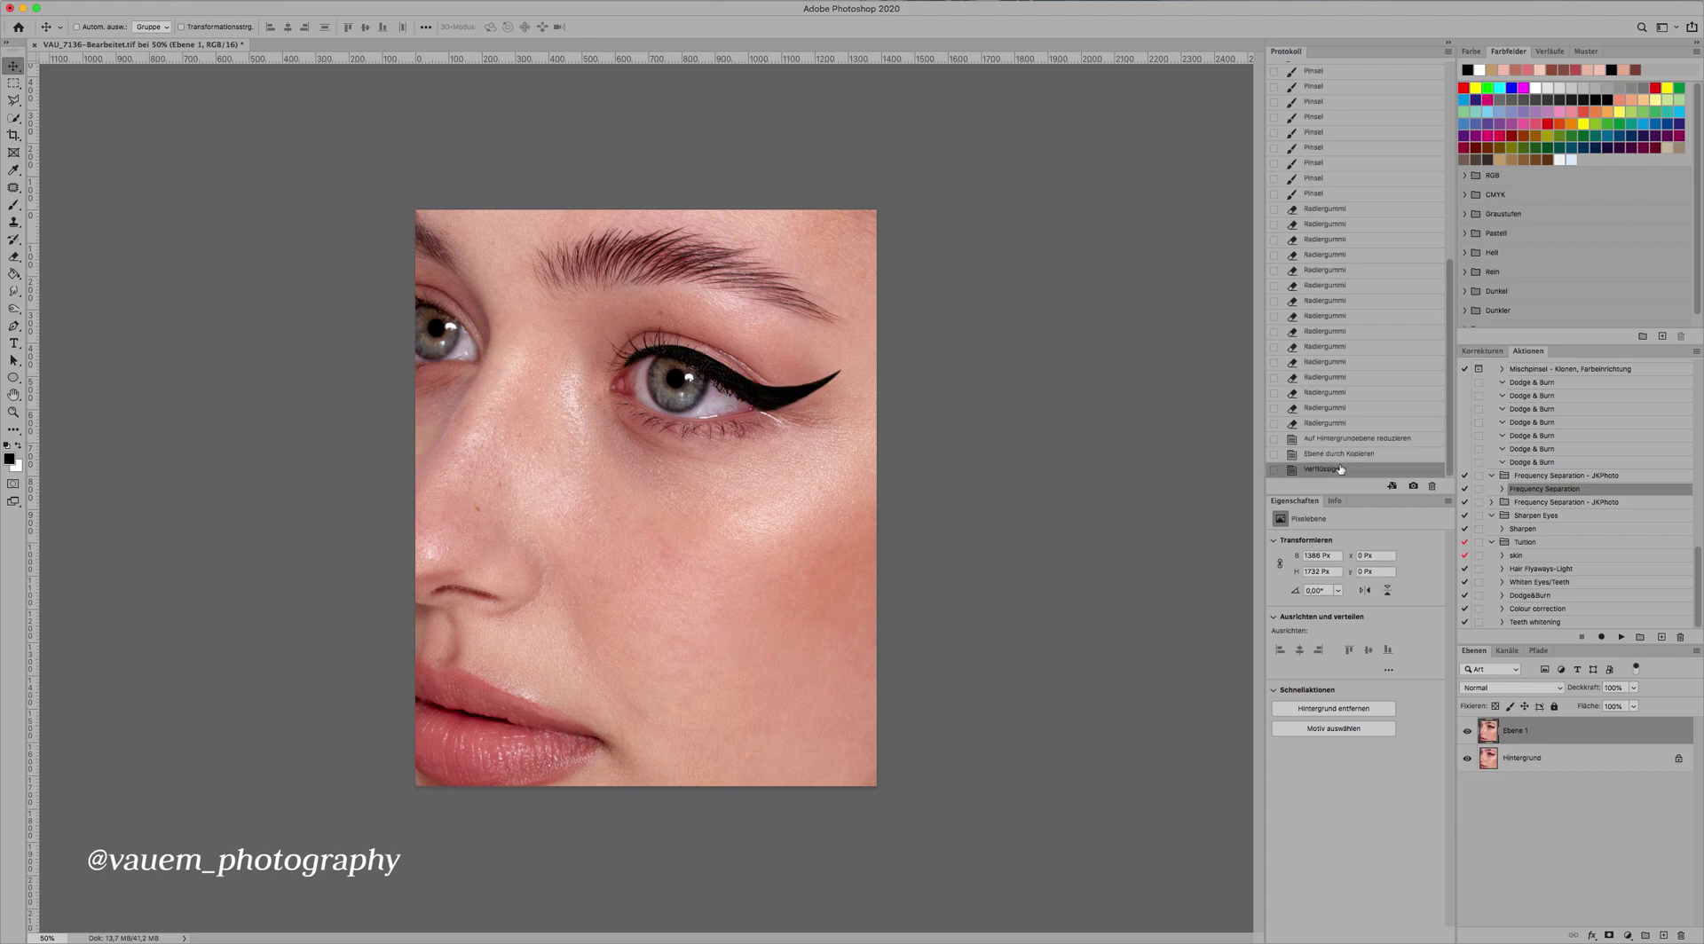
left_click(1446, 44)
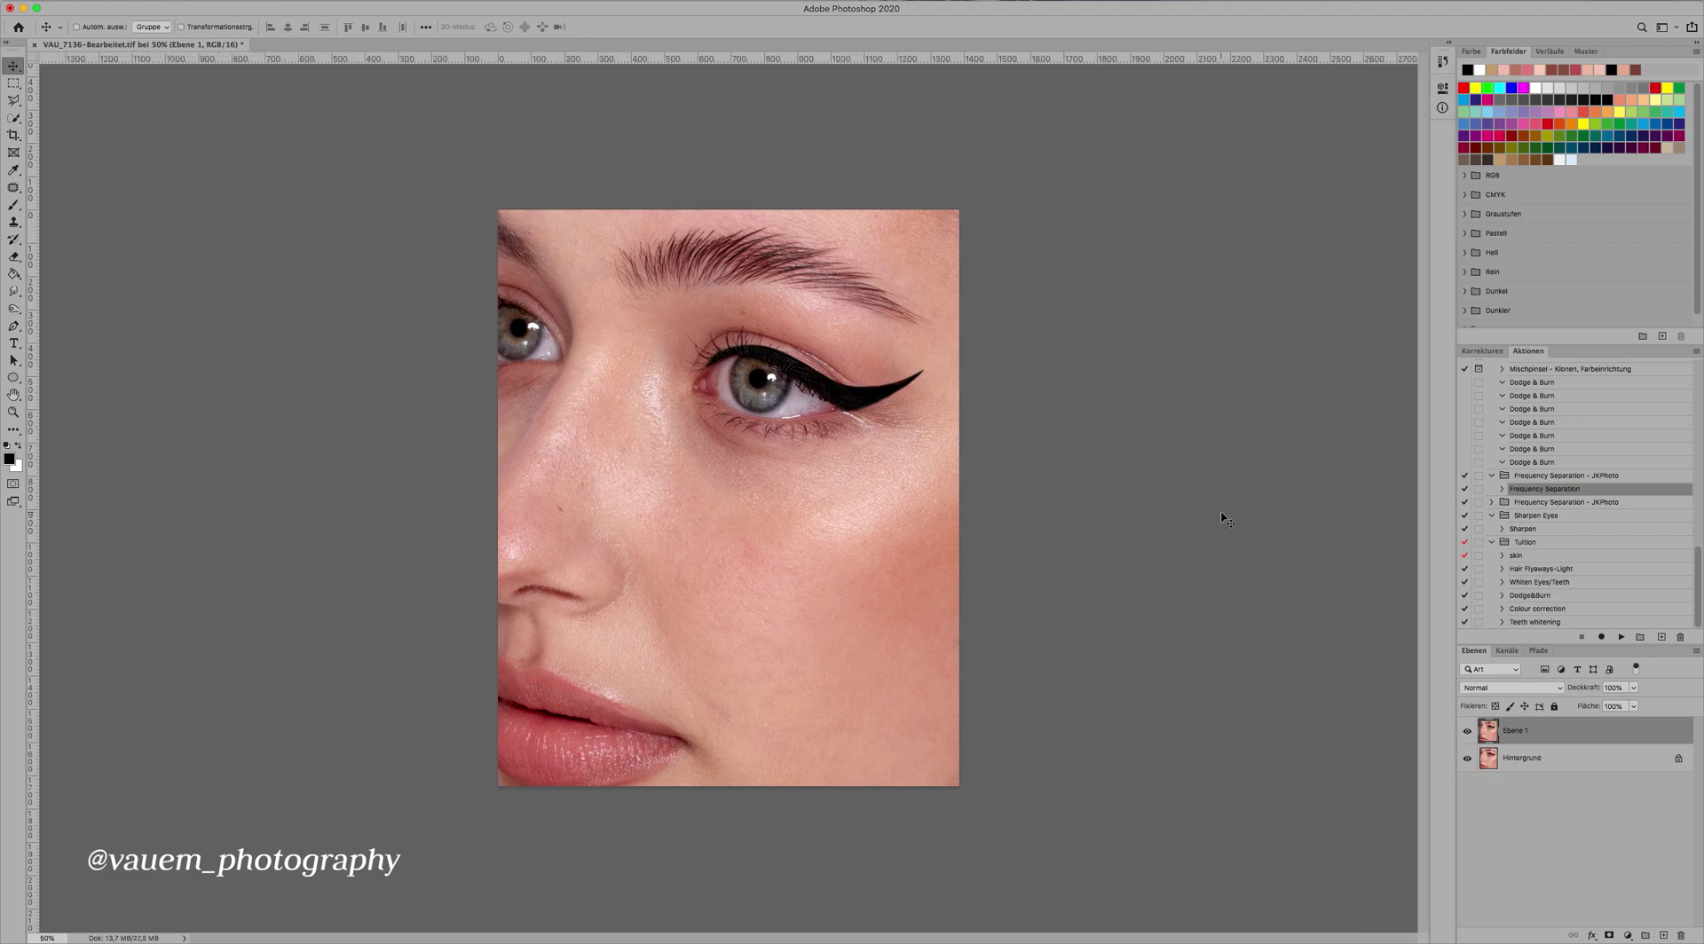